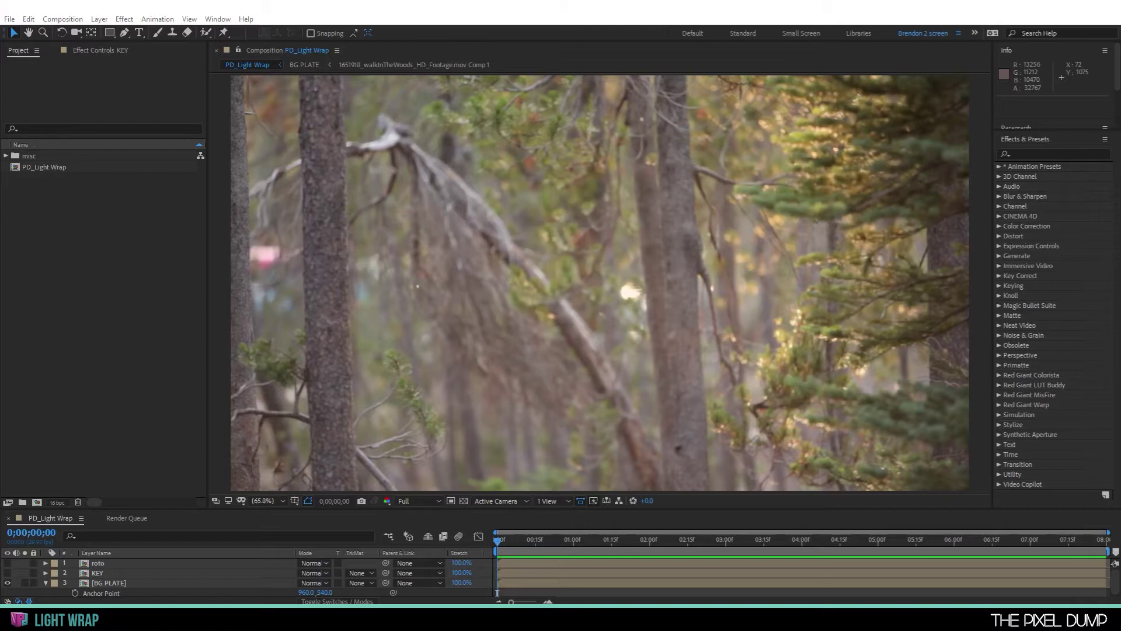
# - Turn on the KEY layer to show the mime over the forest plate, then step back a few frames
pyautogui.click(7, 572)
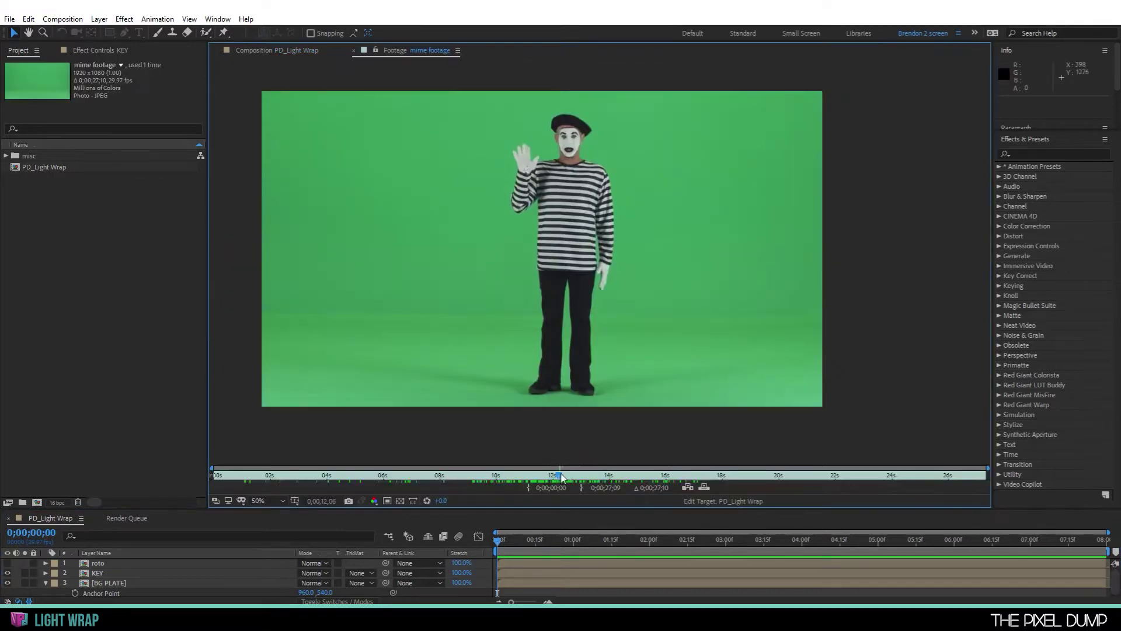
pyautogui.moveTo(552, 480); pyautogui.dragTo(547, 480)
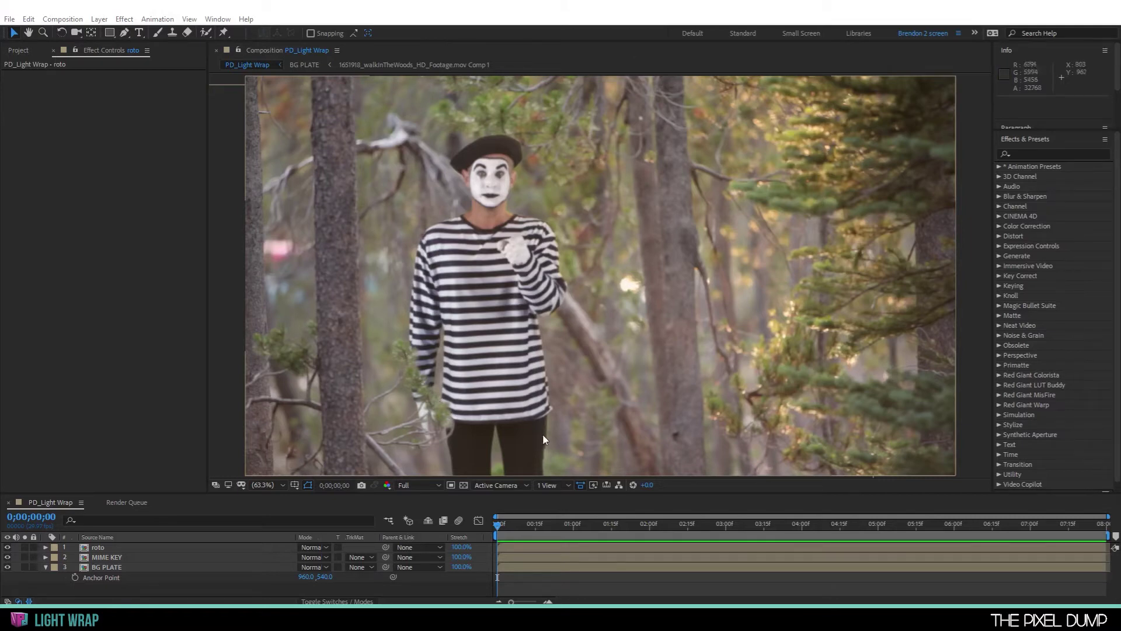
# - Pre-compose the MIME KEY layer as MIME FULL, then select it together with BG PLATE
pyautogui.click(115, 557)
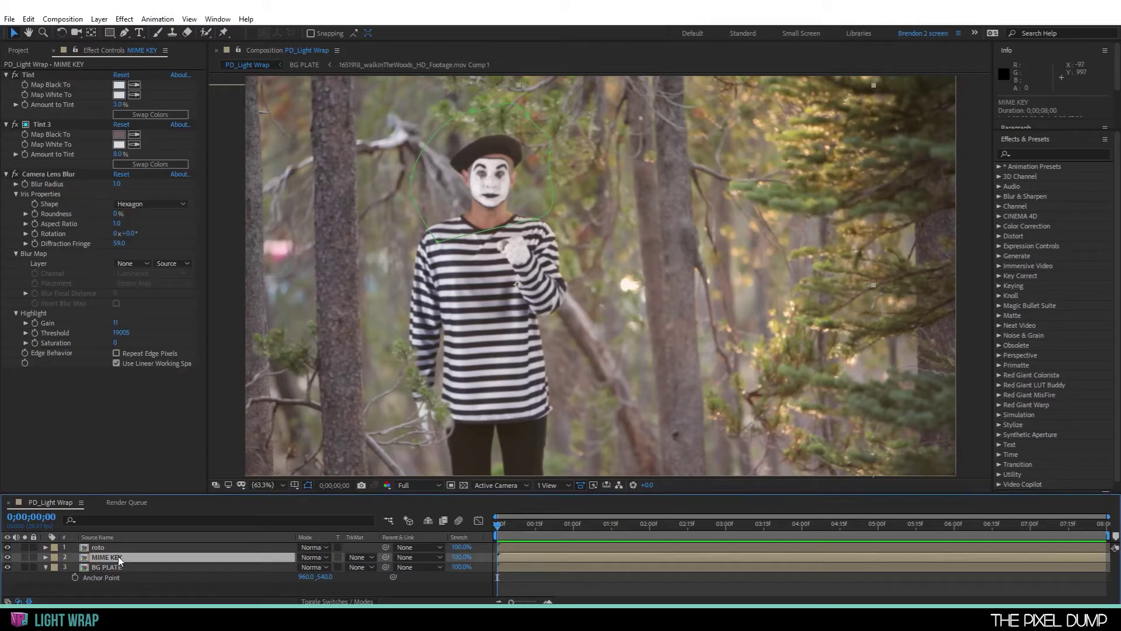
pyautogui.press(',')
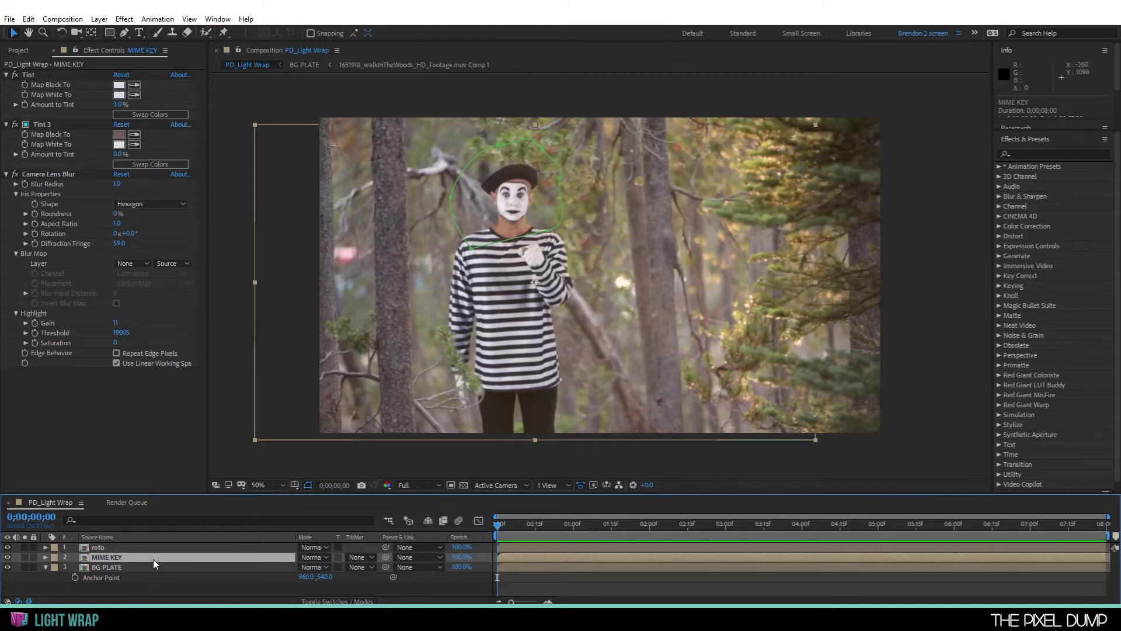
pyautogui.hotkey('ctrl', 'shift', 'c')
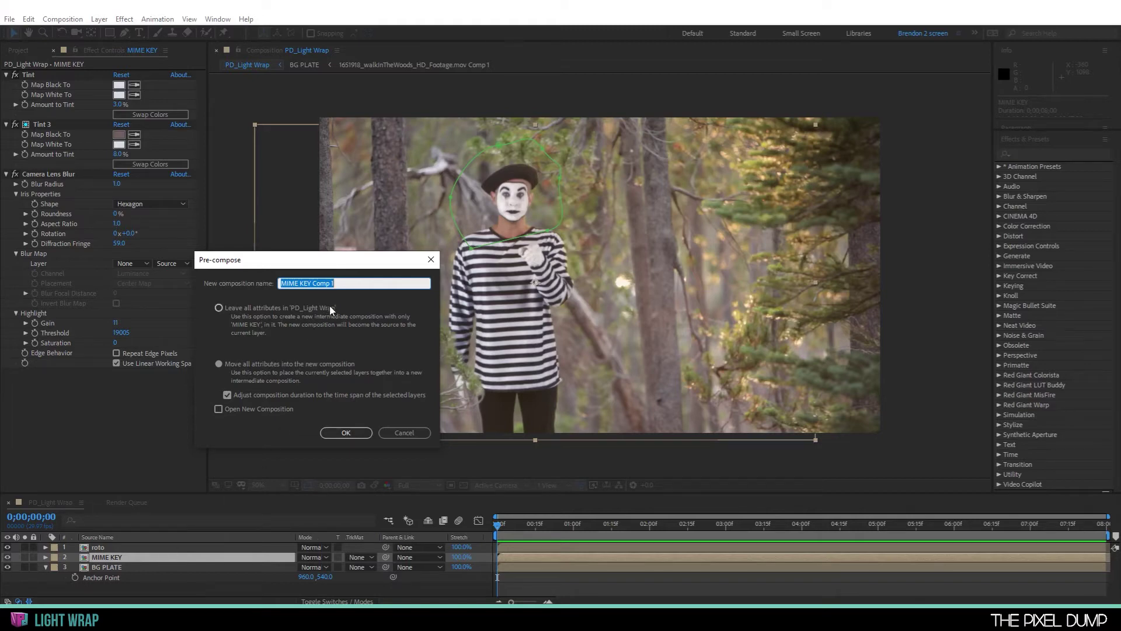
pyautogui.write('MIME FULL')
pyautogui.click(346, 432)
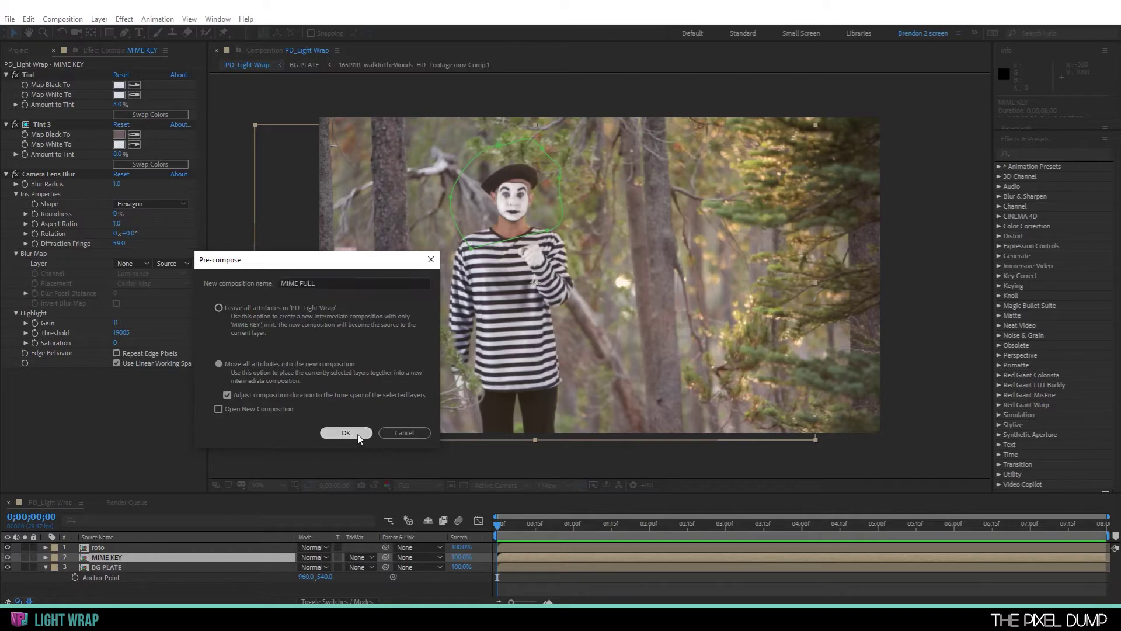
pyautogui.keyDown('shift'); pyautogui.click(130, 568); pyautogui.keyUp('shift')
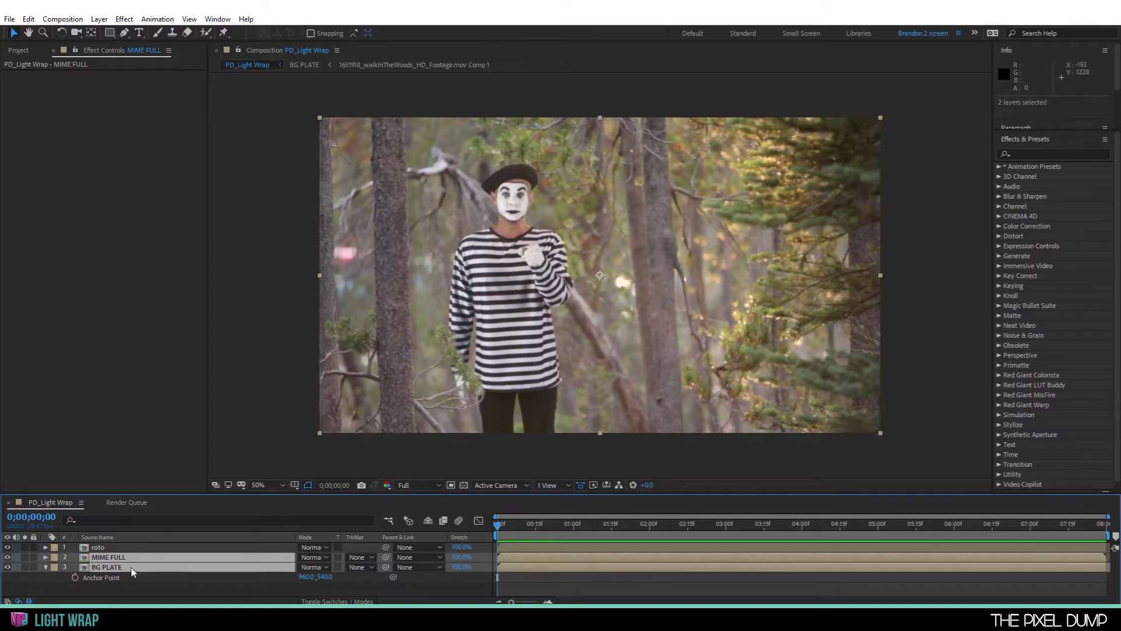
# - Run the PD Light Wrap.jsxbin script on MIME FULL and BG PLATE
pyautogui.click(9, 19)
pyautogui.moveTo(67, 338)
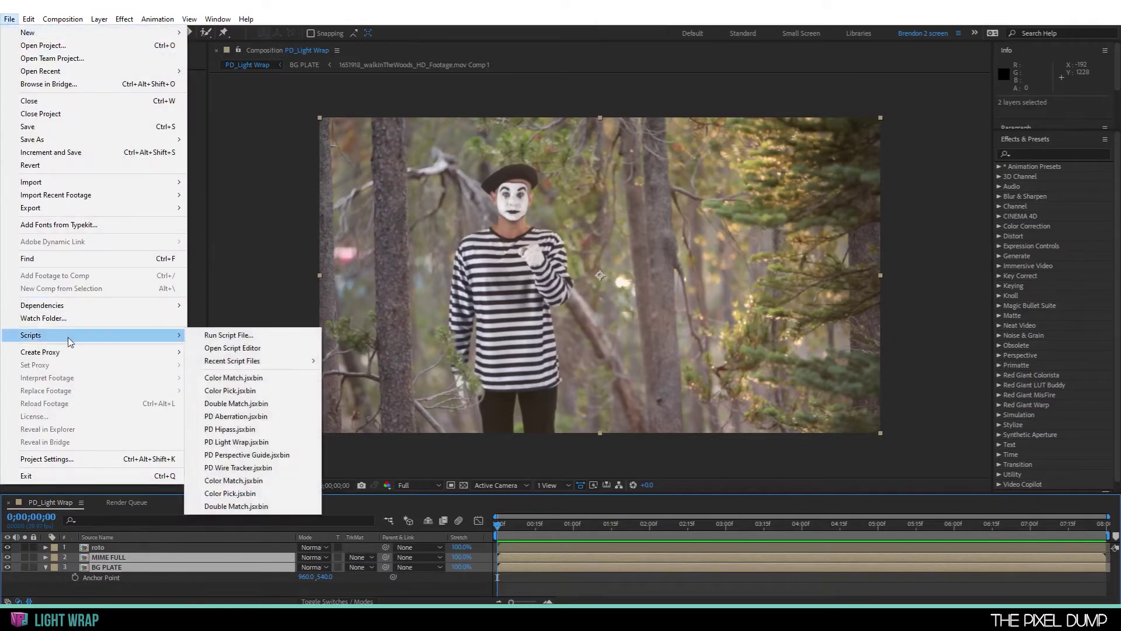
pyautogui.click(246, 444)
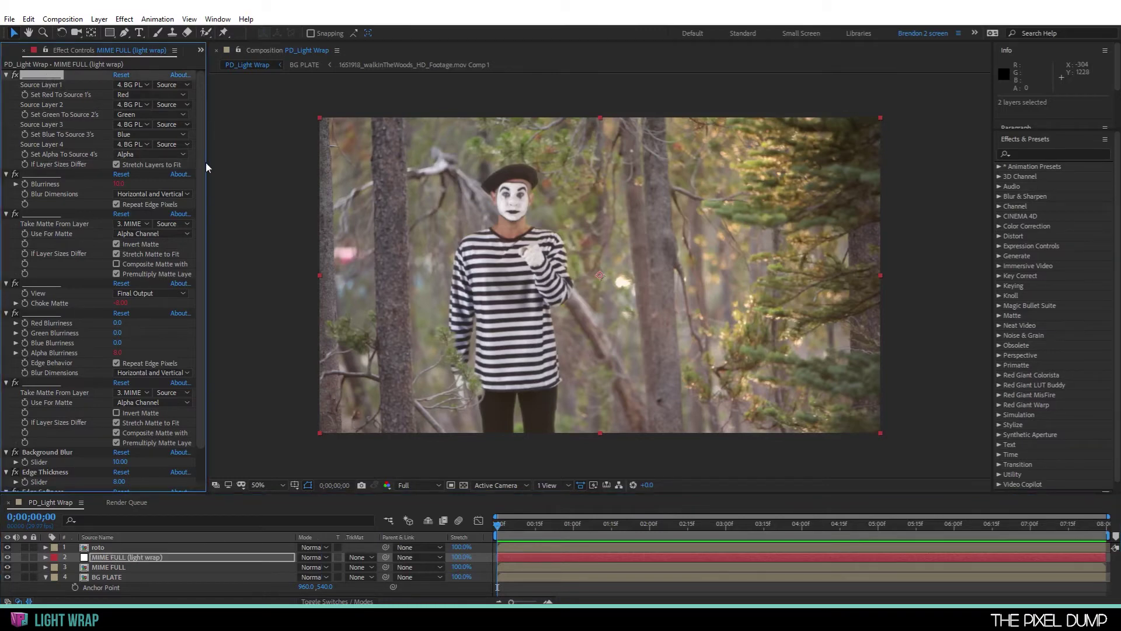
# - Collapse the unnamed internal effects, leaving Background Blur, Edge Thickness, Edge Softness and Opacity
pyautogui.scroll(-2, 201, 190)
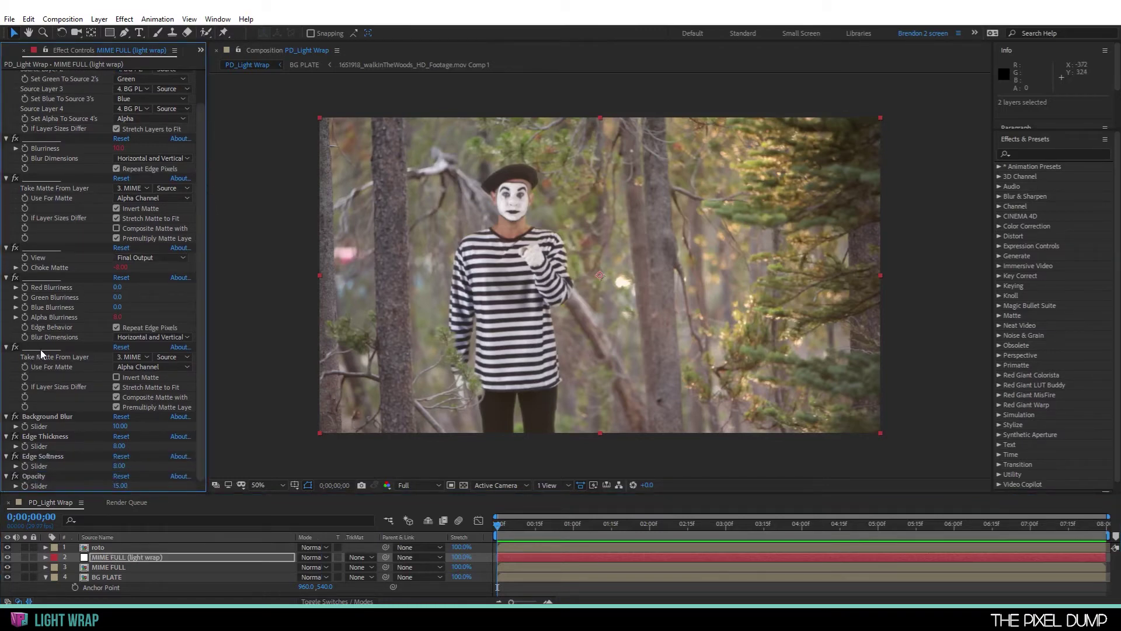
pyautogui.keyDown('shift'); pyautogui.click(42, 348); pyautogui.keyUp('shift')
pyautogui.click(6, 347)
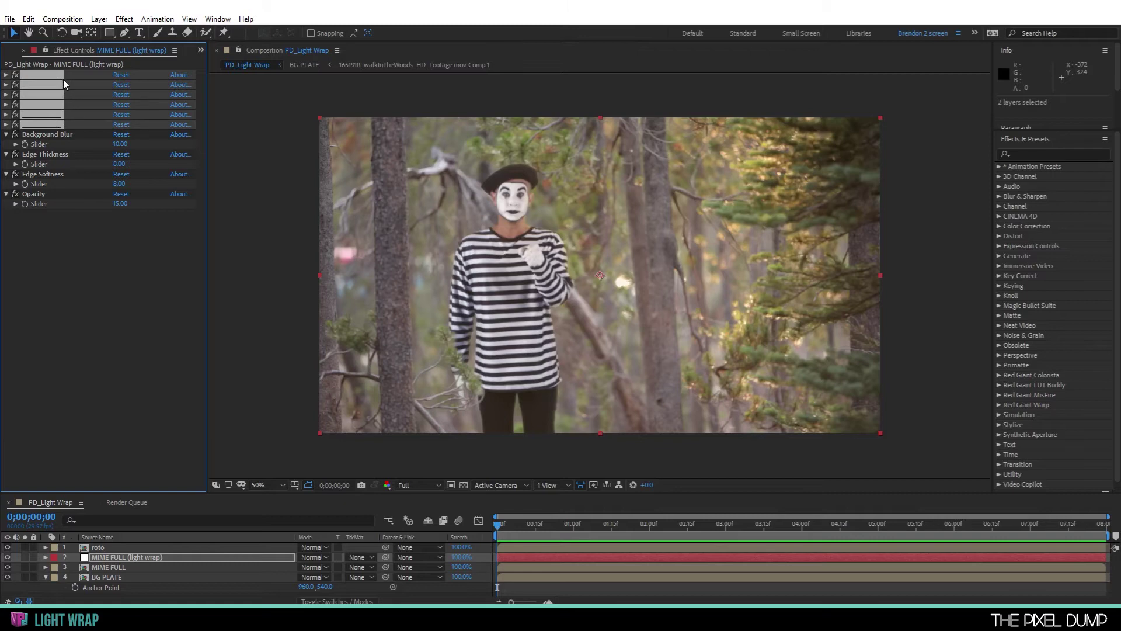
pyautogui.click(57, 135)
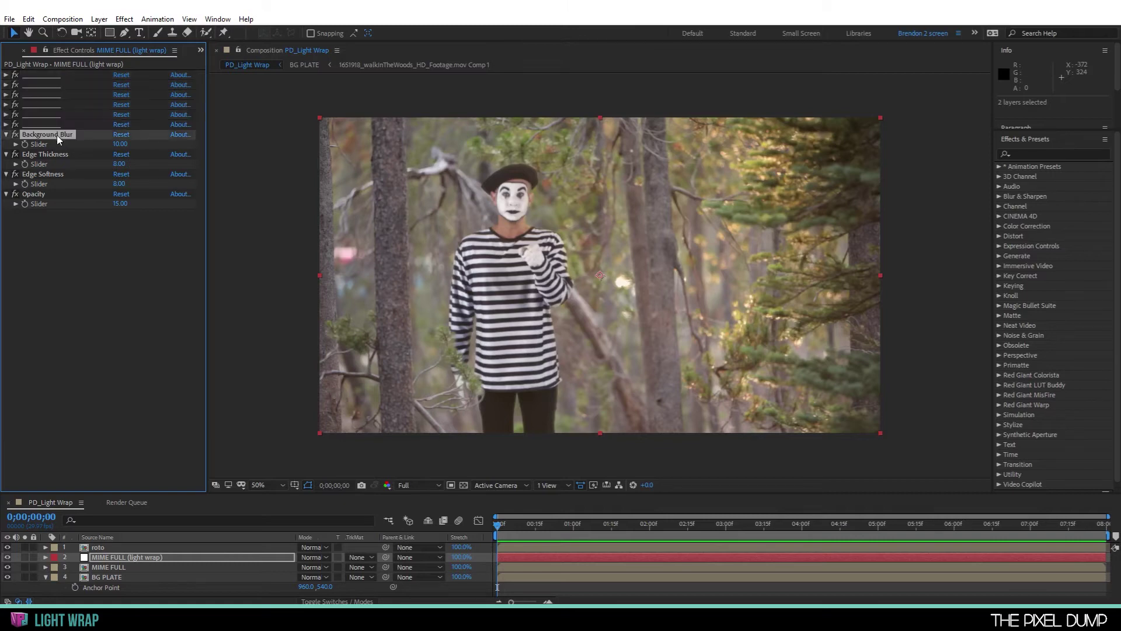
pyautogui.keyDown('shift'); pyautogui.click(54, 193); pyautogui.keyUp('shift')
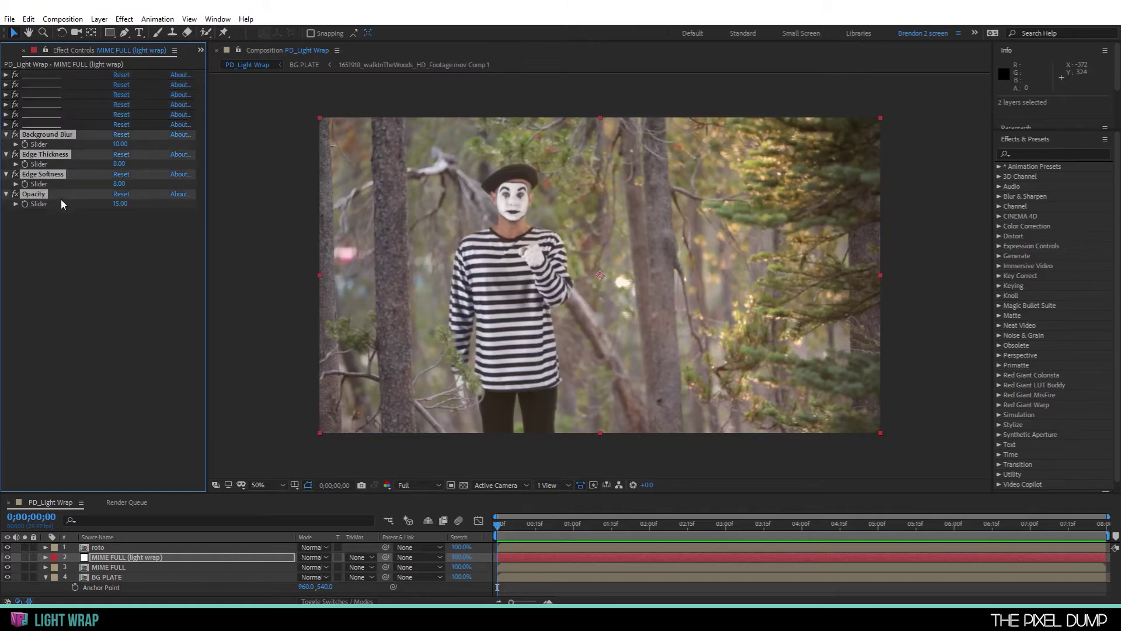
pyautogui.click(76, 245)
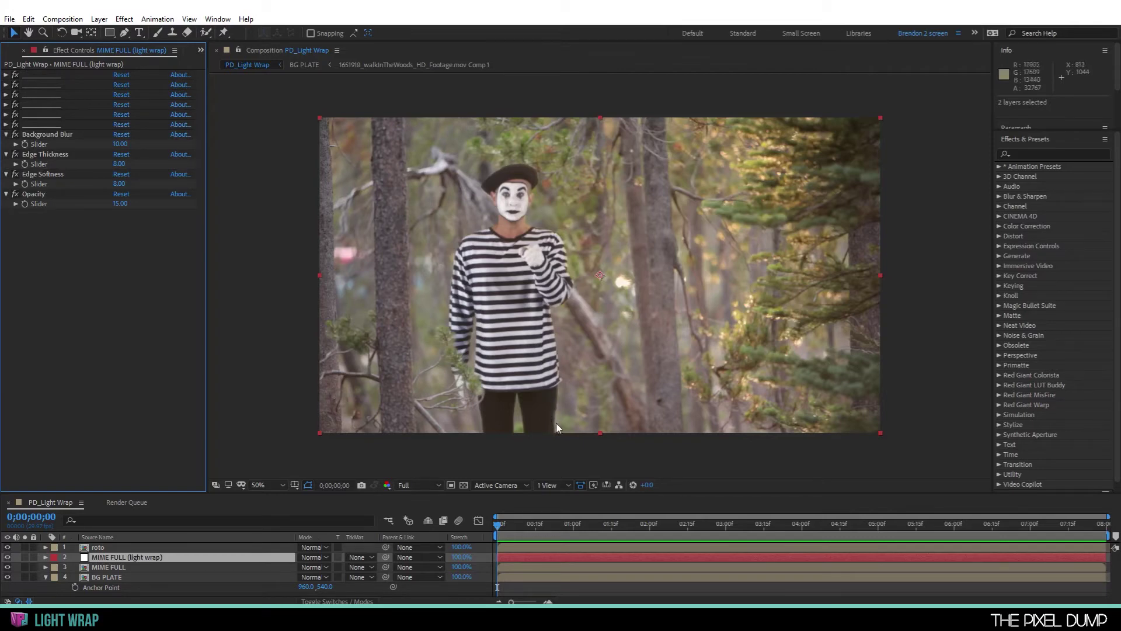
# - Set light wrap Opacity to 100, raise Edge Thickness, and zero Background Blur and Edge Softness
pyautogui.click(120, 203)
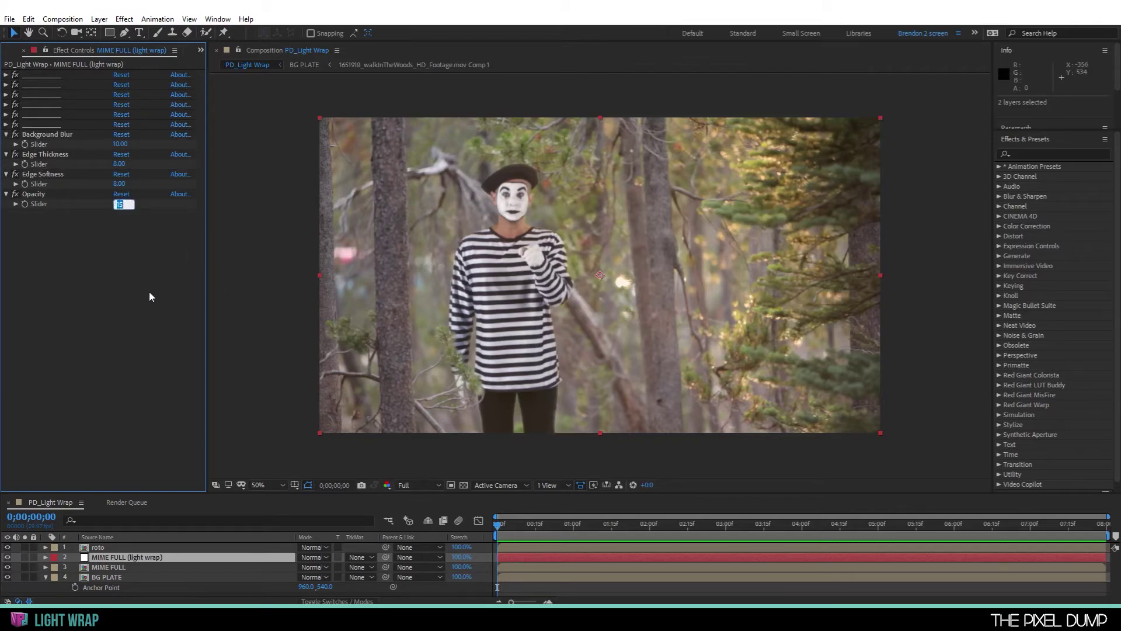
pyautogui.write('100')
pyautogui.press('Return')
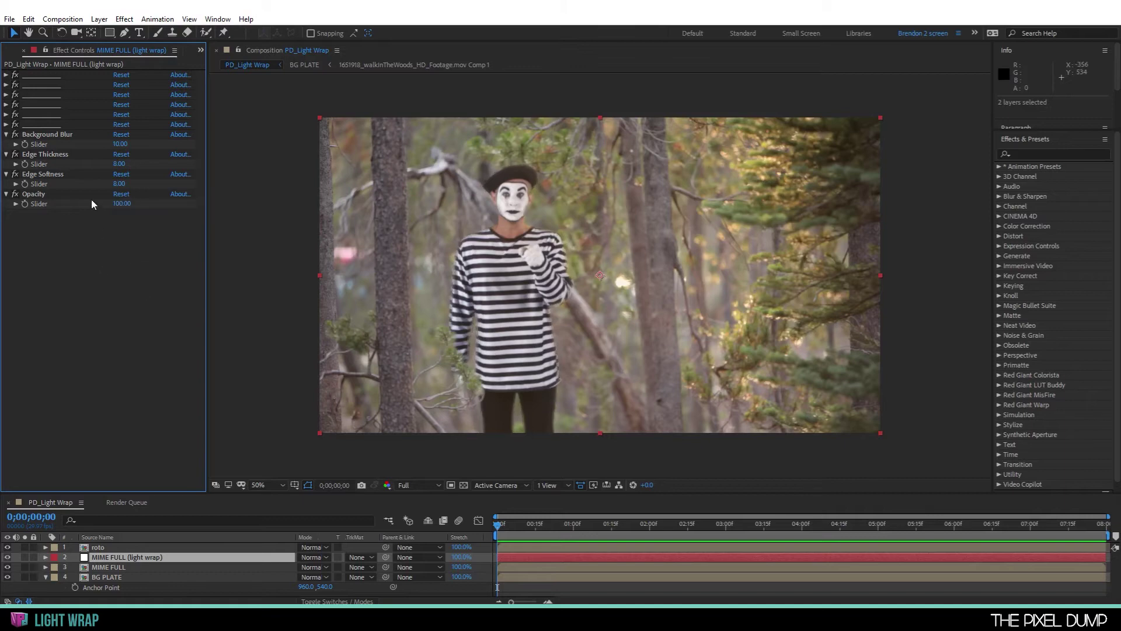
pyautogui.moveTo(120, 163); pyautogui.dragTo(146, 163)
pyautogui.click(120, 144)
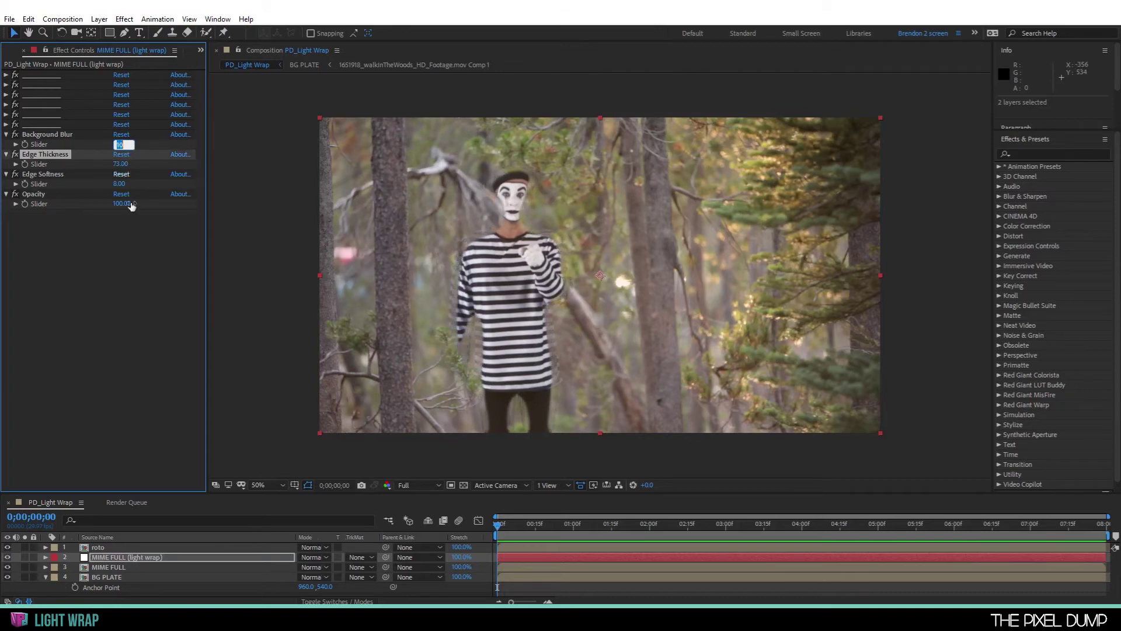
pyautogui.write('0')
pyautogui.press('Return')
pyautogui.click(119, 184)
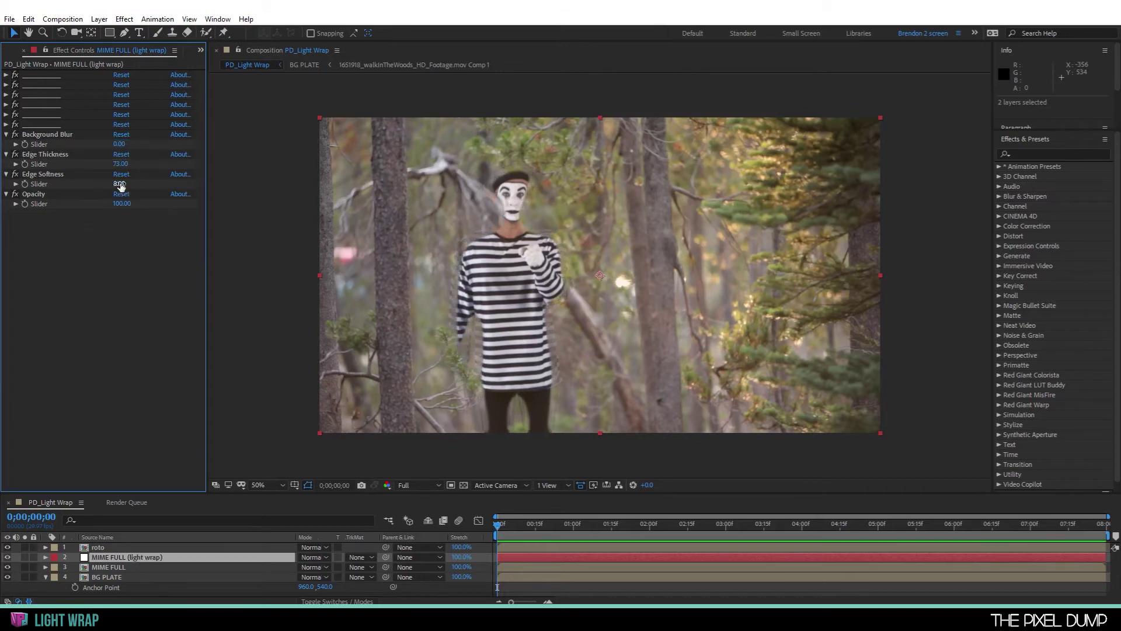
pyautogui.write('0')
pyautogui.press('Return')
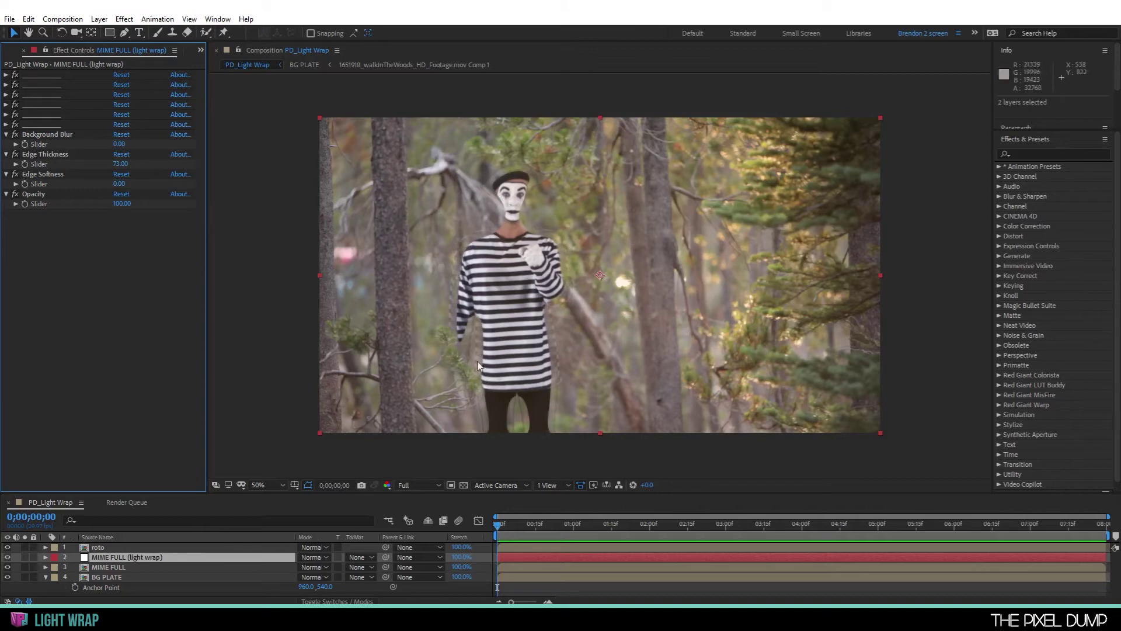
# - View the mime's face and shoulders at 100% and set Background Blur to 63
pyautogui.press('.')
pyautogui.scroll(-5, 482, 392)
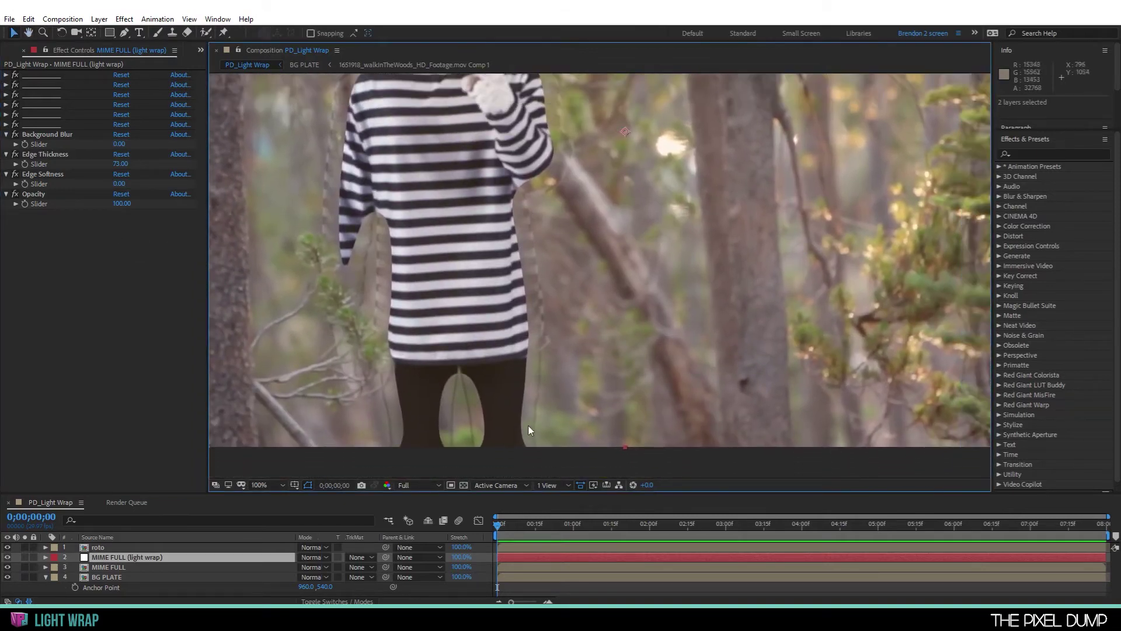
pyautogui.moveTo(590, 196); pyautogui.dragTo(577, 364)
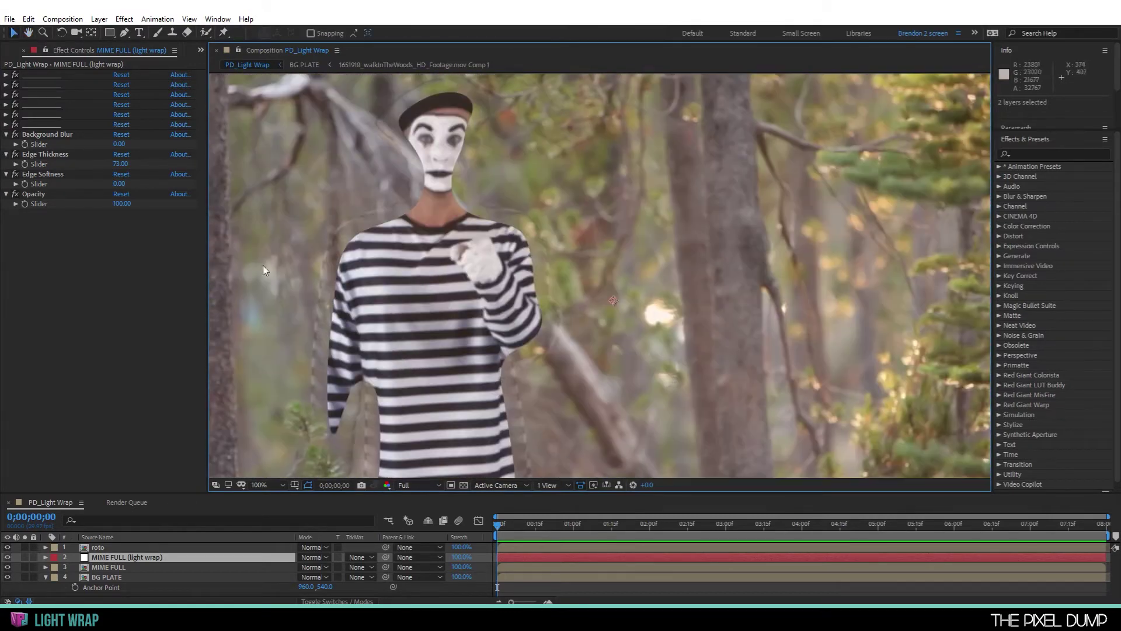
pyautogui.click(120, 144)
pyautogui.write('51')
pyautogui.press('Return')
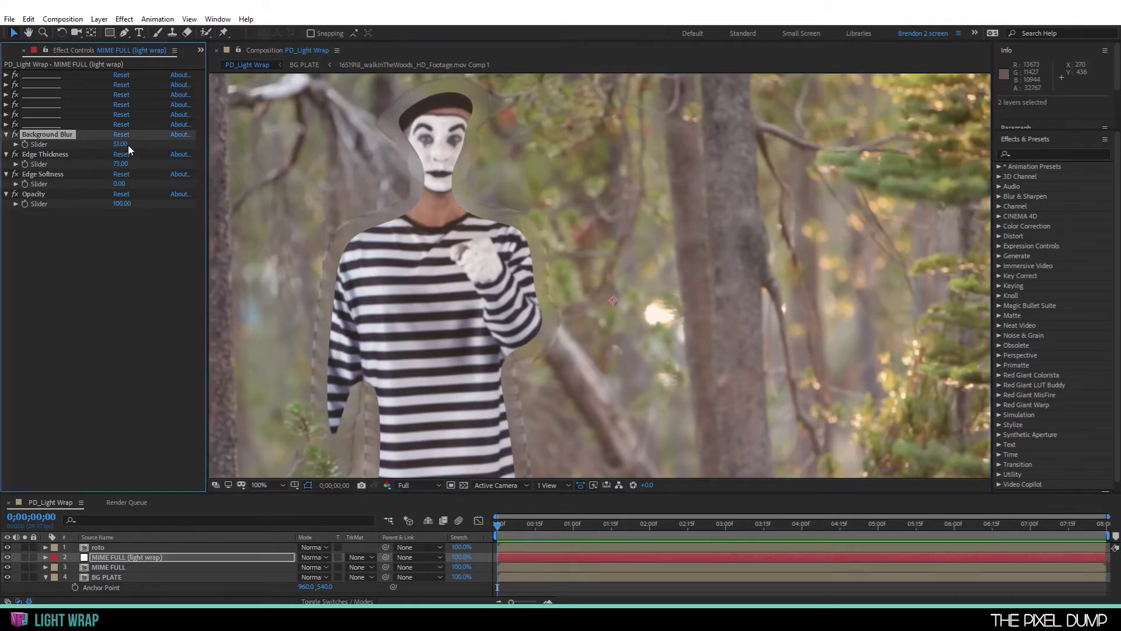
pyautogui.click(121, 144)
pyautogui.write('63')
pyautogui.press('Return')
# - Tune the light wrap to Edge Thickness 8, Edge Softness 15 and Opacity 16
pyautogui.moveTo(117, 163); pyautogui.dragTo(92, 166)
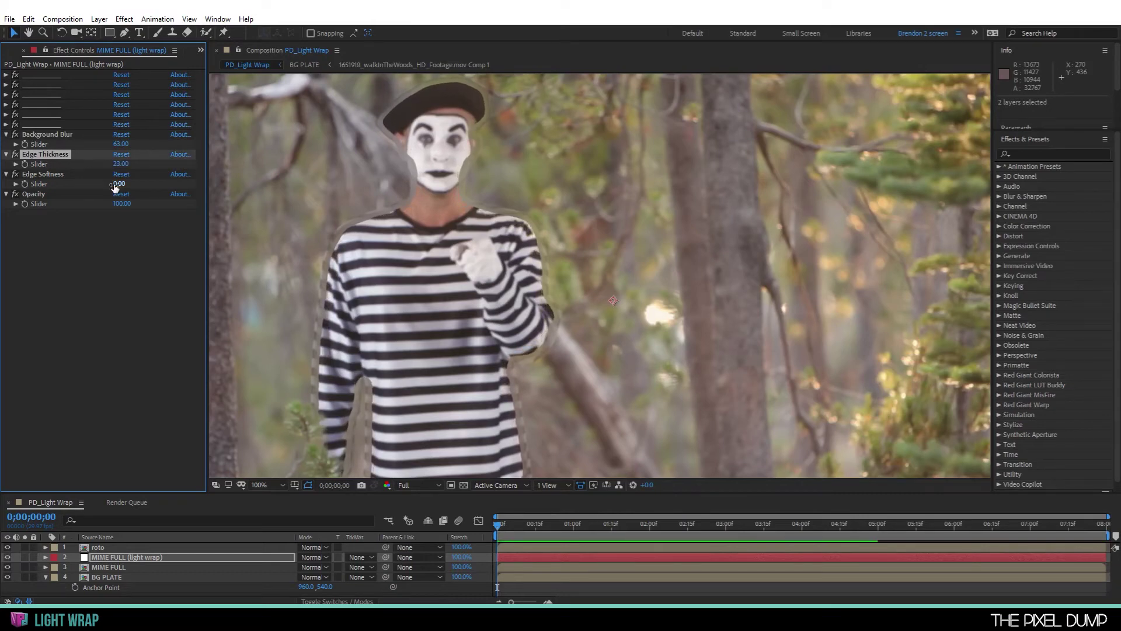
pyautogui.moveTo(117, 184); pyautogui.dragTo(126, 184)
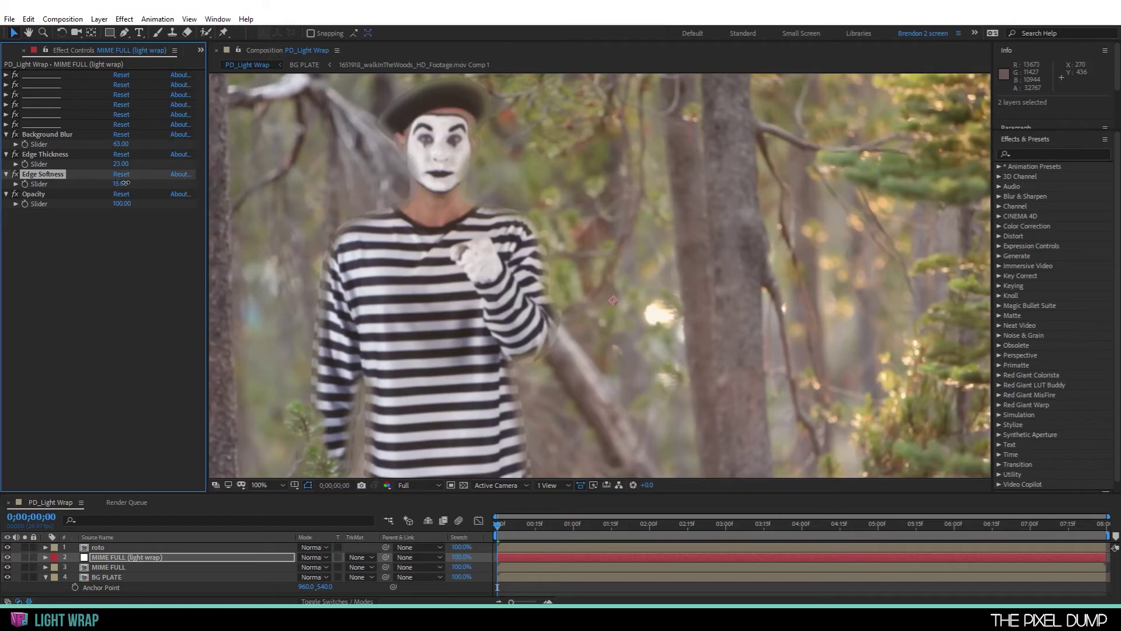
pyautogui.moveTo(121, 164); pyautogui.dragTo(113, 164)
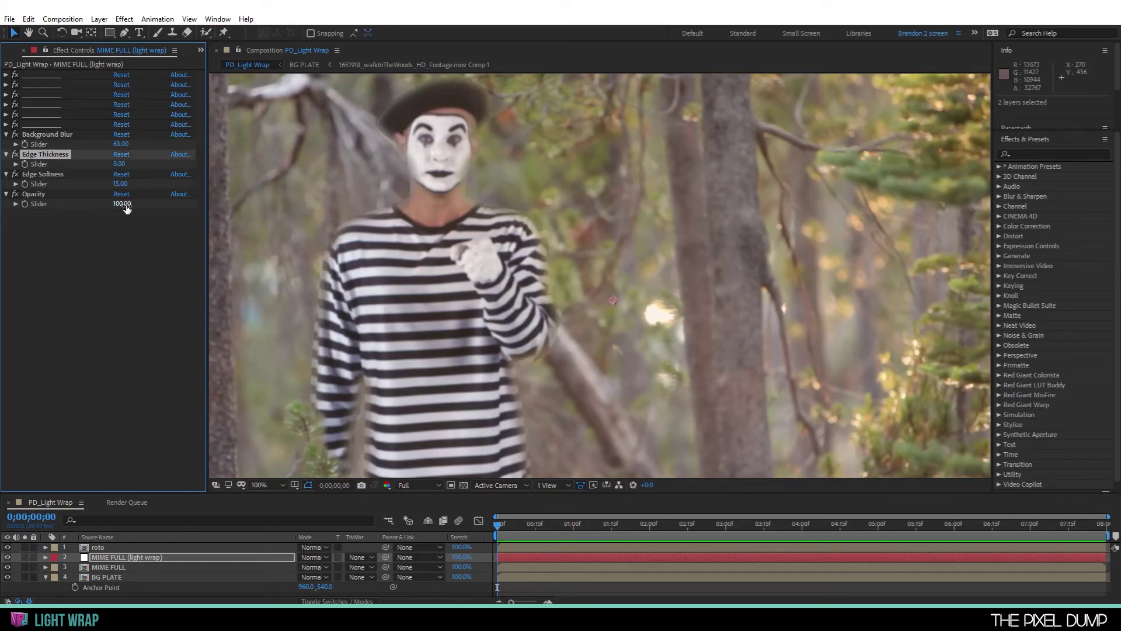
pyautogui.moveTo(125, 207); pyautogui.dragTo(77, 209)
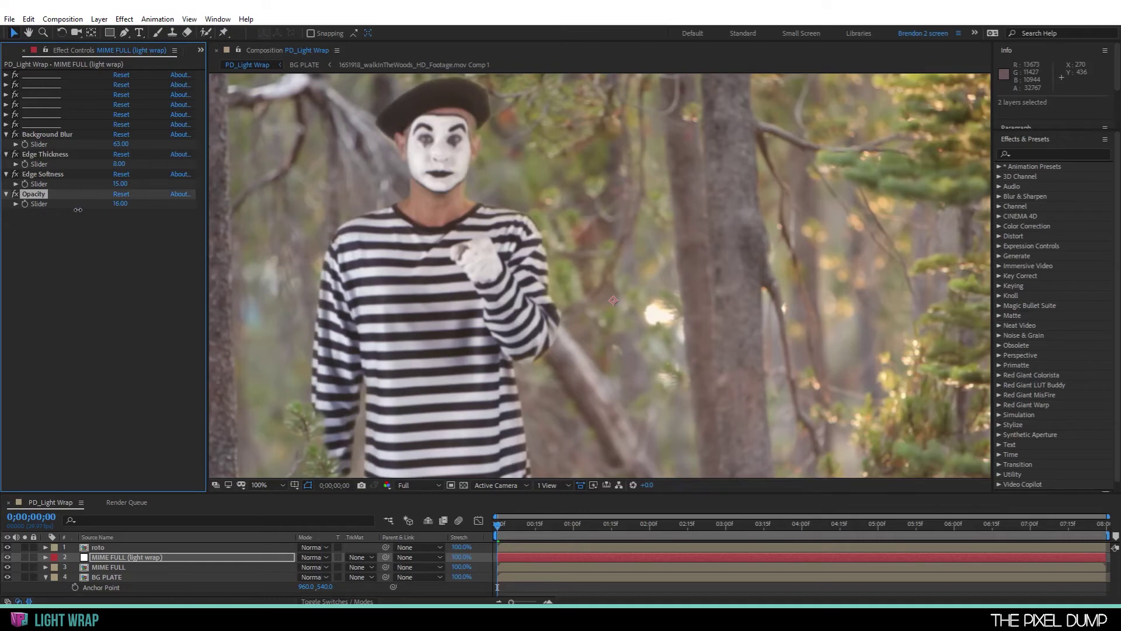
# - Toggle the light-wrap layer to compare the edges, then view the whole frame at 50%
pyautogui.click(6, 557)
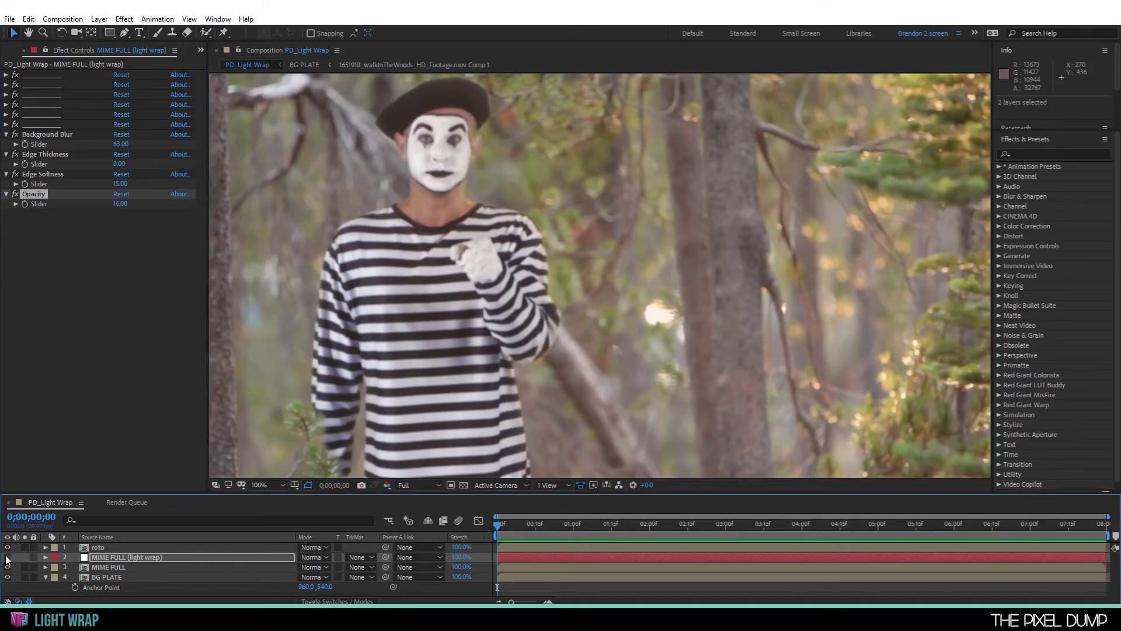
pyautogui.press('h')
pyautogui.moveTo(566, 454); pyautogui.dragTo(473, 213)
pyautogui.press('v')
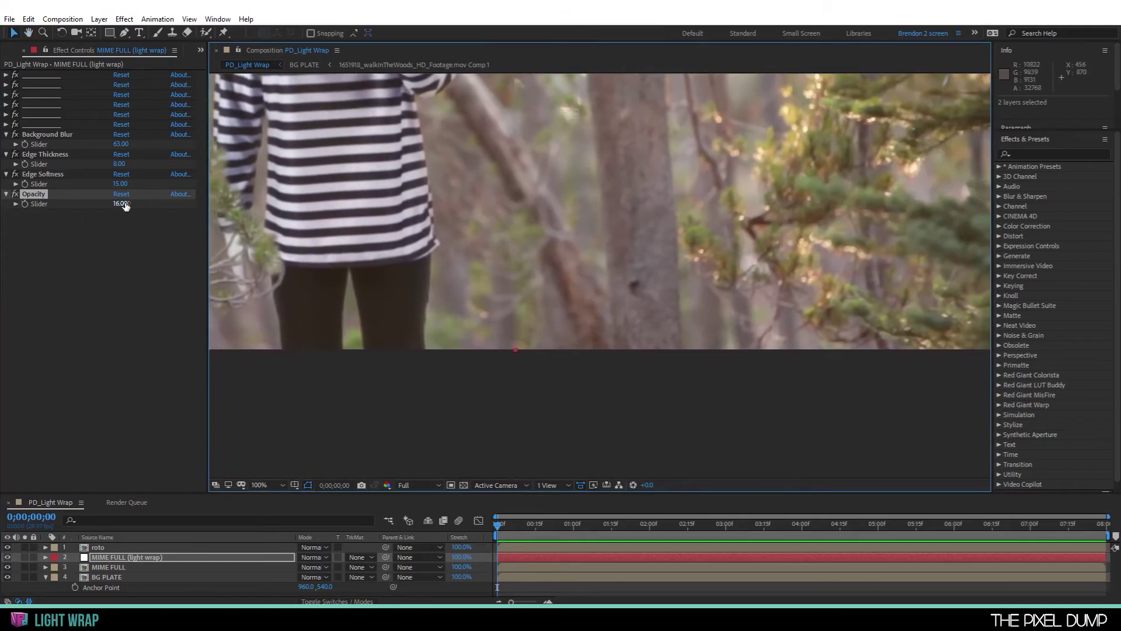
pyautogui.click(7, 558)
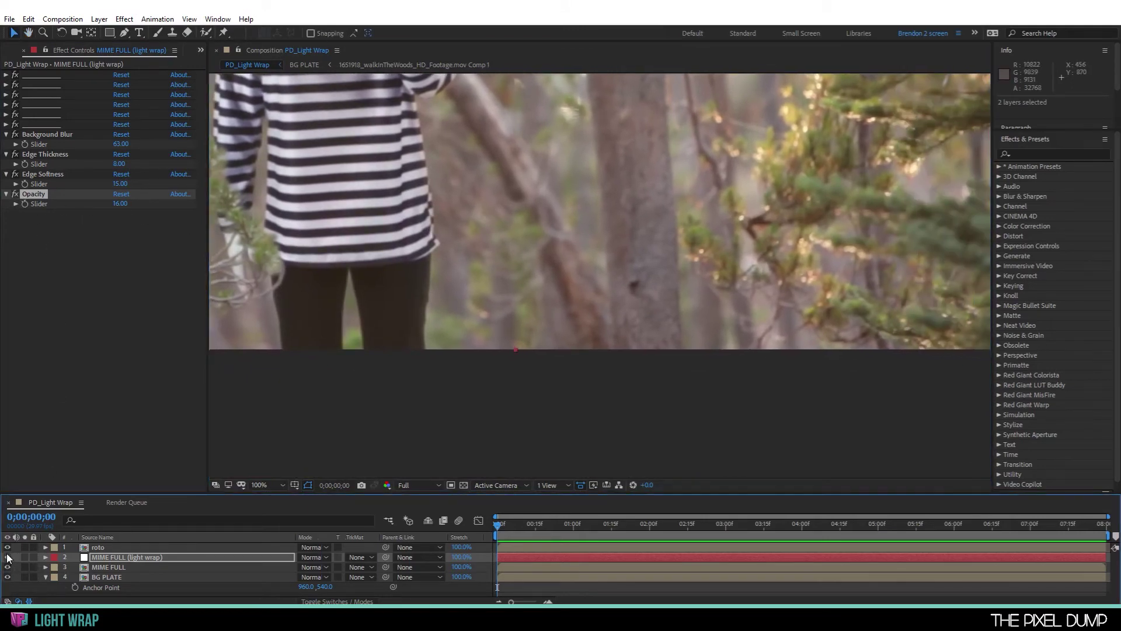
pyautogui.scroll(-2, 380, 380)
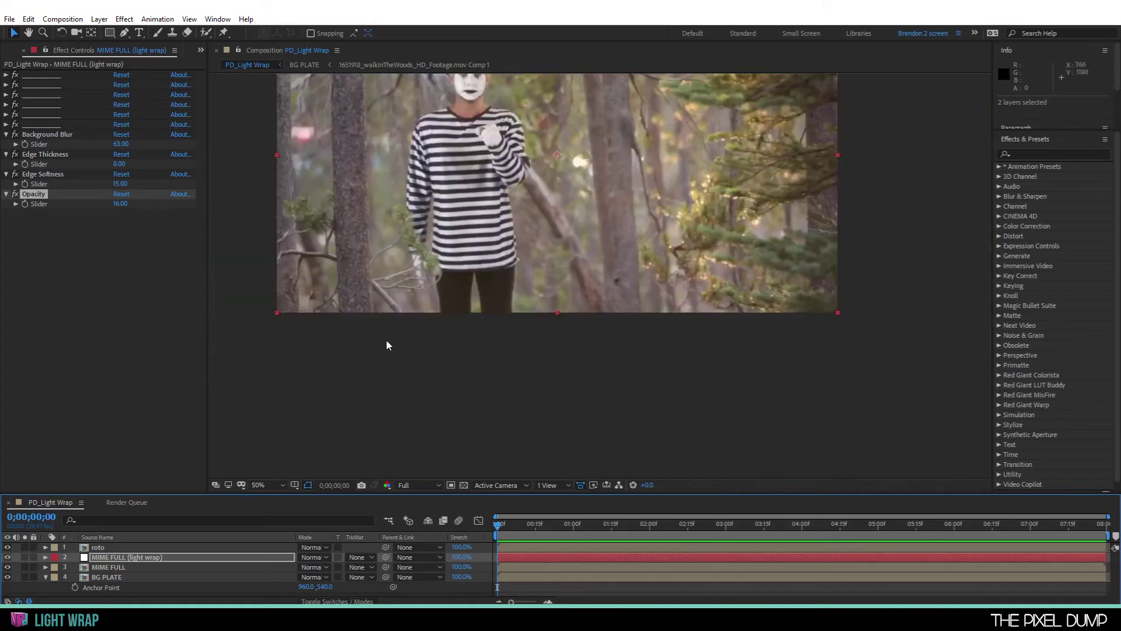
pyautogui.moveTo(387, 338); pyautogui.dragTo(385, 404)
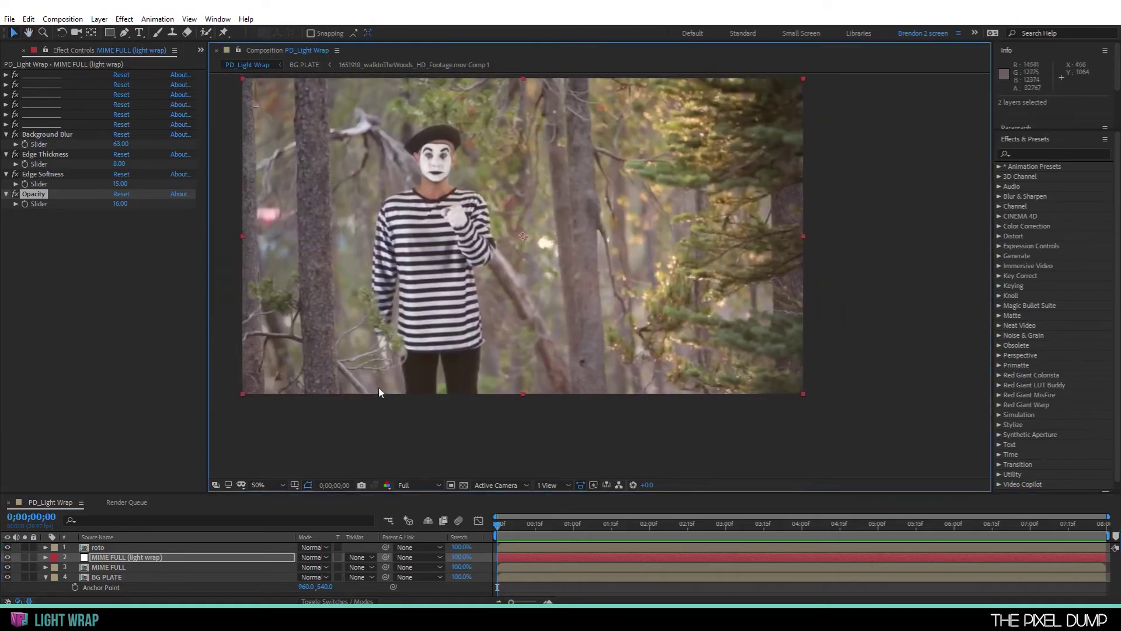
pyautogui.click(156, 556)
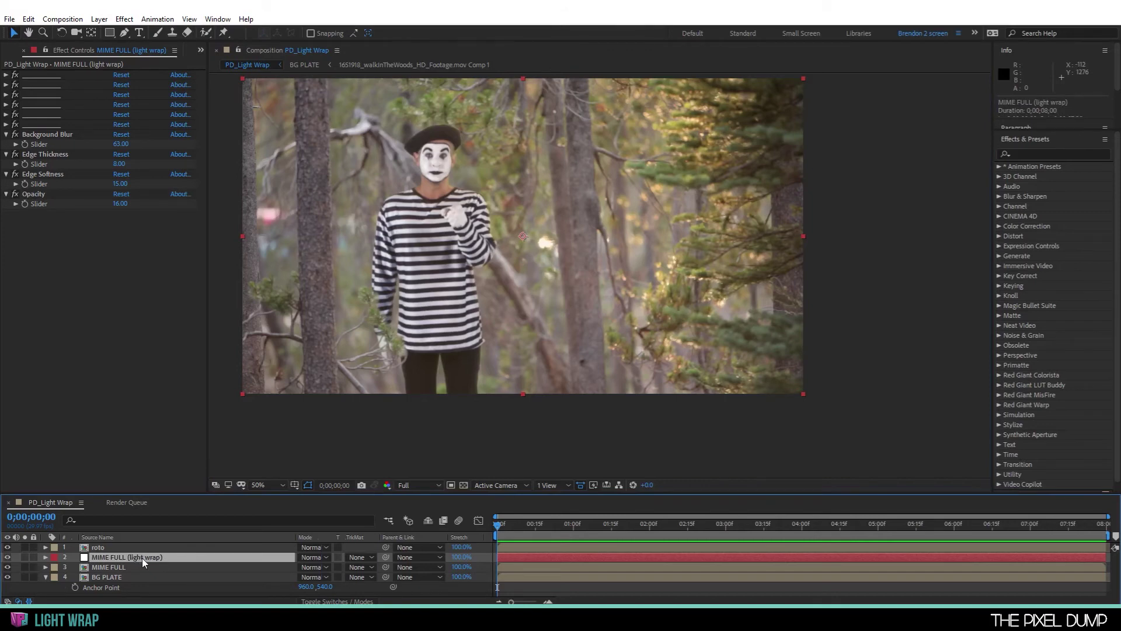
# - Set the light-wrap layer's blend mode to Add and settle its Opacity at 55
pyautogui.click(312, 557)
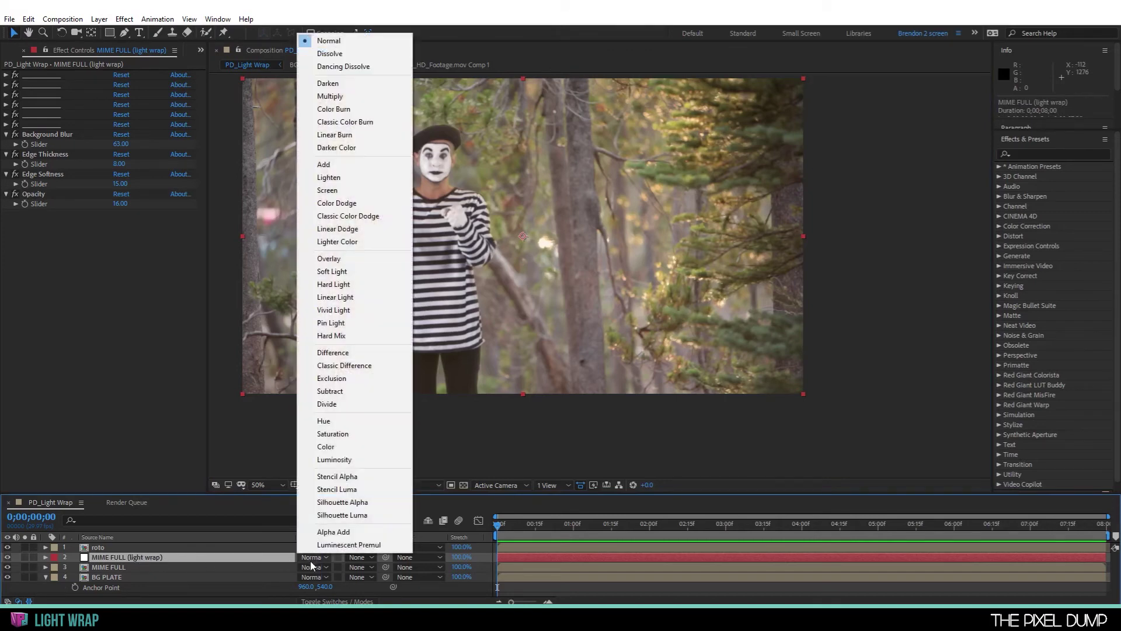
pyautogui.click(324, 164)
pyautogui.moveTo(120, 203); pyautogui.dragTo(155, 200)
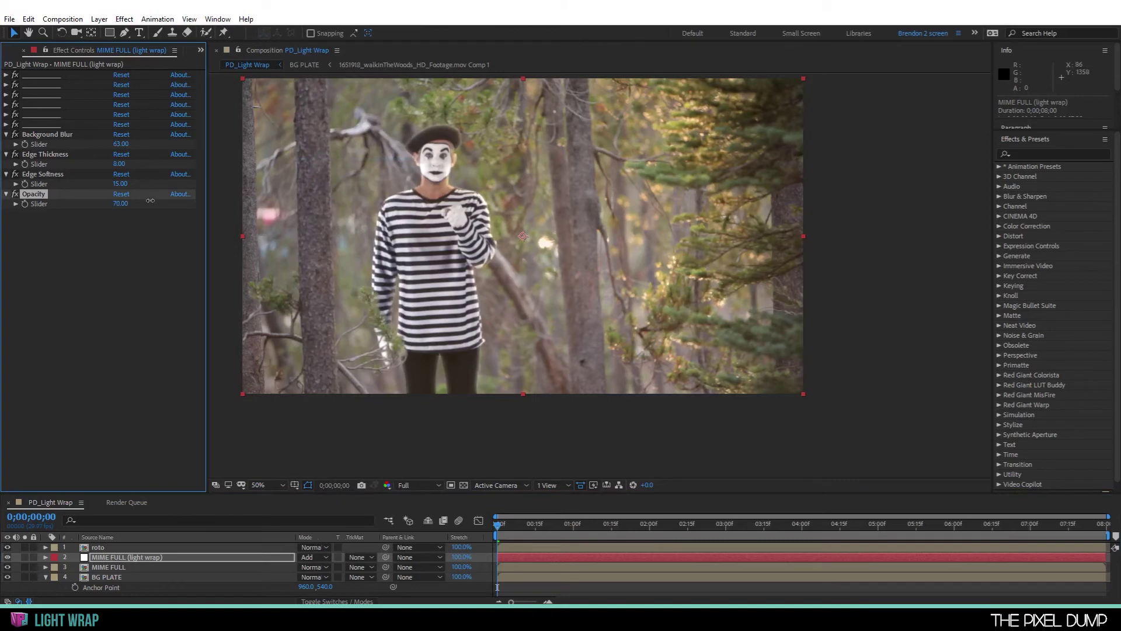
pyautogui.moveTo(150, 200); pyautogui.dragTo(154, 200)
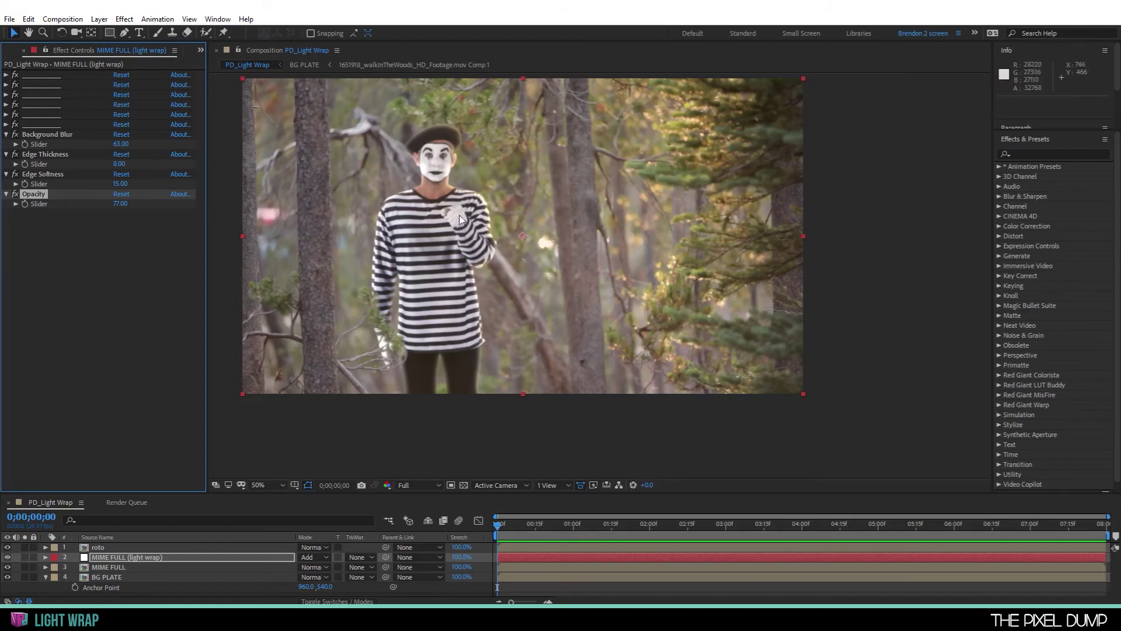
pyautogui.moveTo(121, 204); pyautogui.dragTo(112, 207)
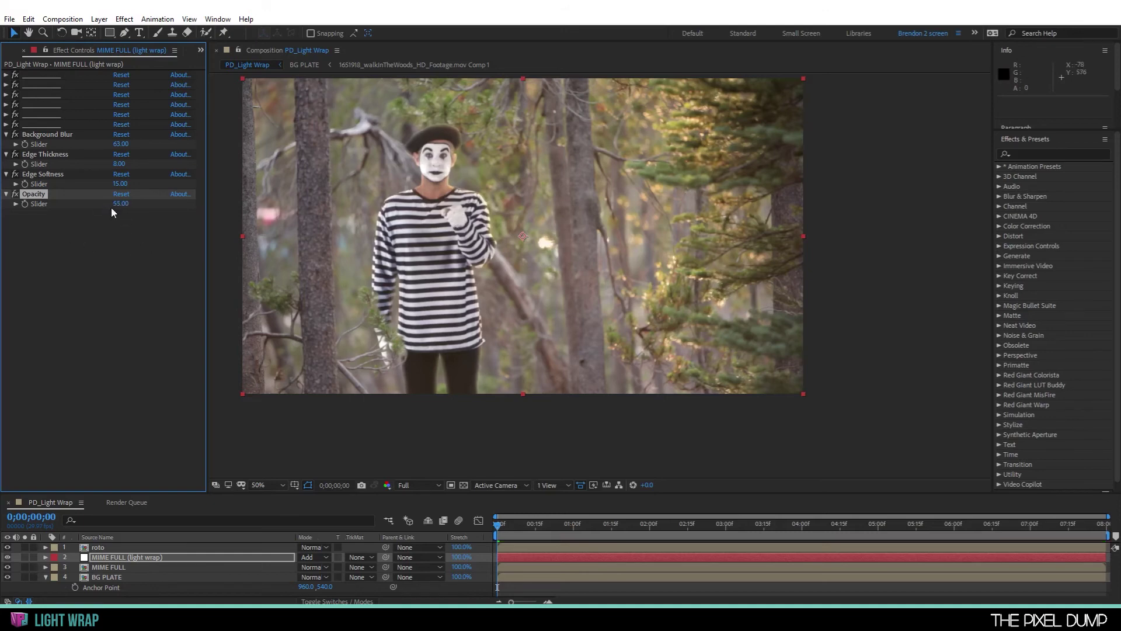
pyautogui.click(138, 556)
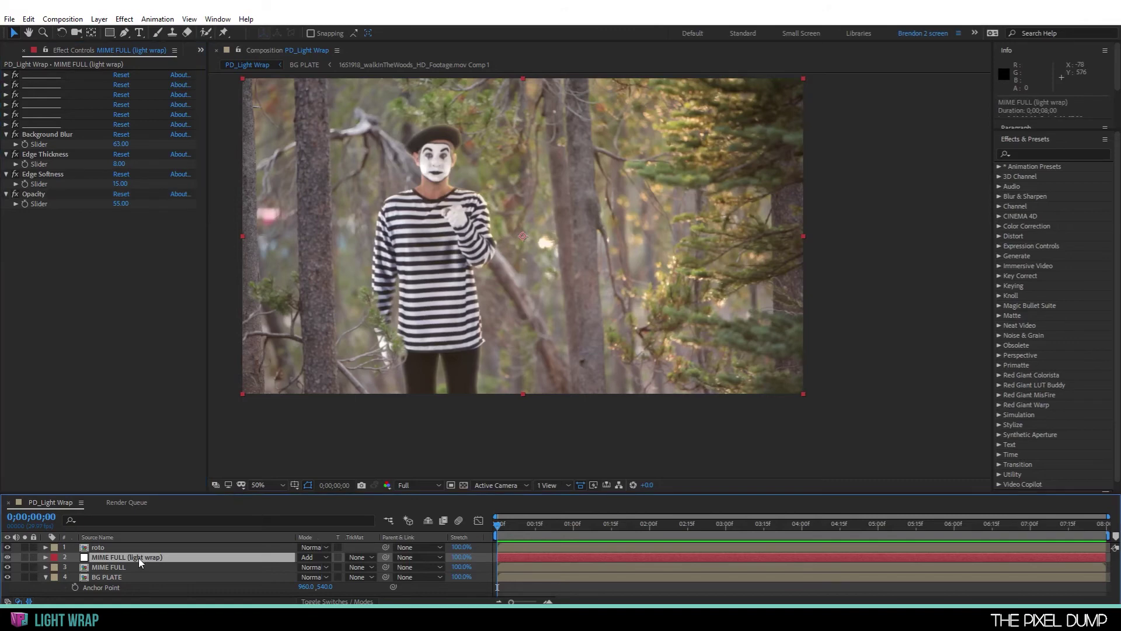
# - Create a white solid named 'matte' and hide it
pyautogui.hotkey('ctrl', 'shift', 'y')
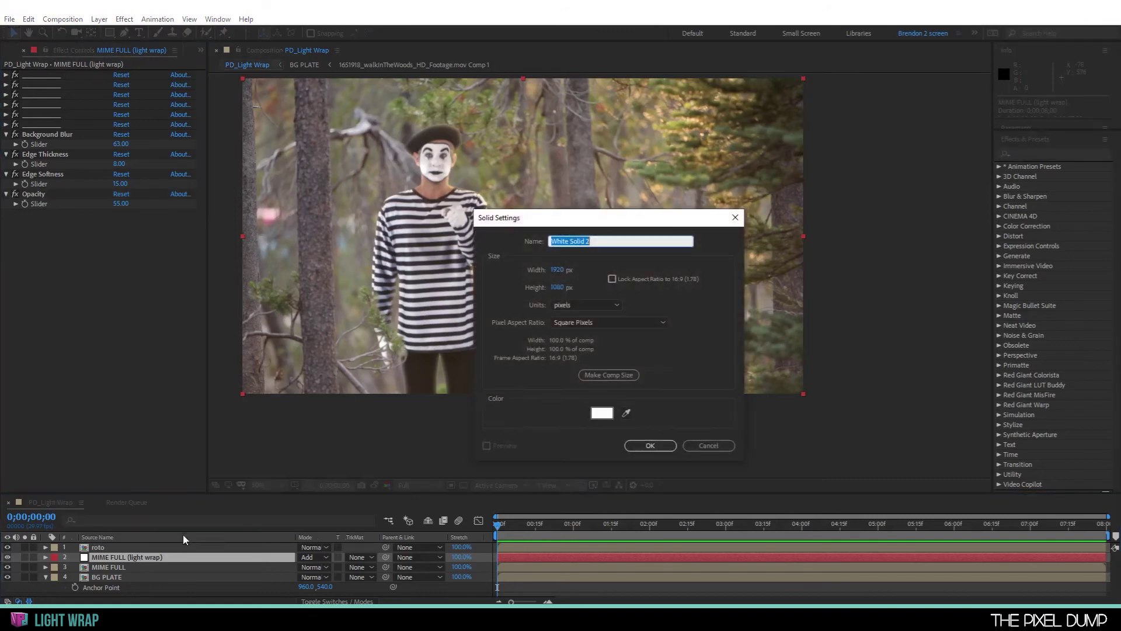
pyautogui.write('matte')
pyautogui.click(648, 446)
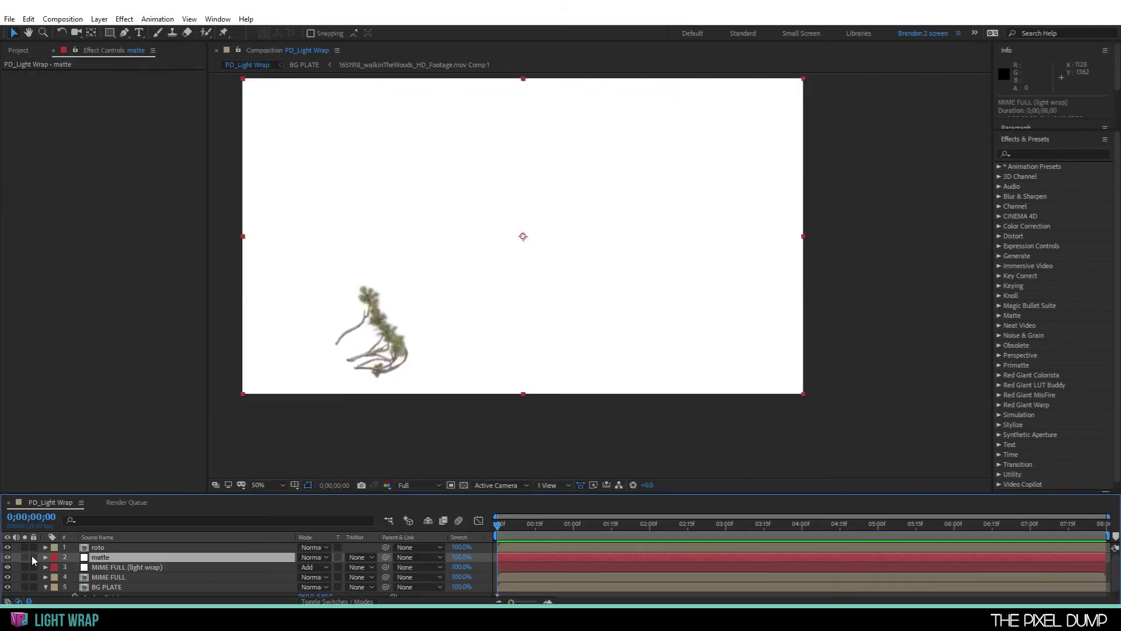
pyautogui.click(7, 556)
# - Set the MIME FULL (light wrap) layer's track matte to Alpha Matte 'matte'
pyautogui.click(148, 565)
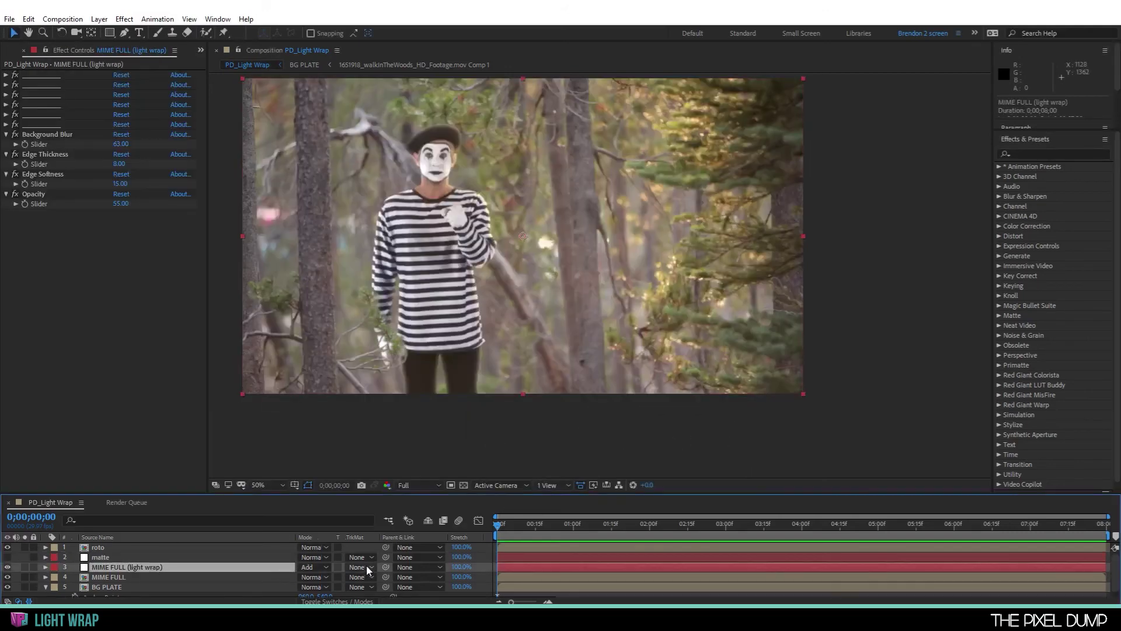
pyautogui.click(366, 565)
pyautogui.click(385, 517)
pyautogui.click(114, 556)
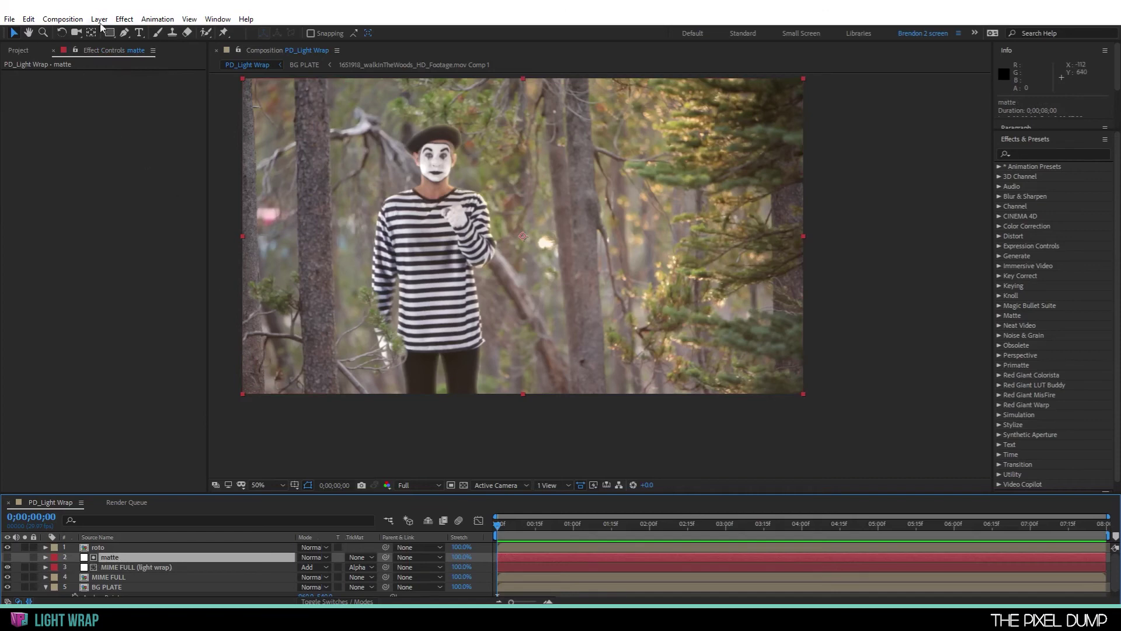
# - Draw a closed Pen mask on the matte layer around the mime's head and shoulders
pyautogui.click(125, 33)
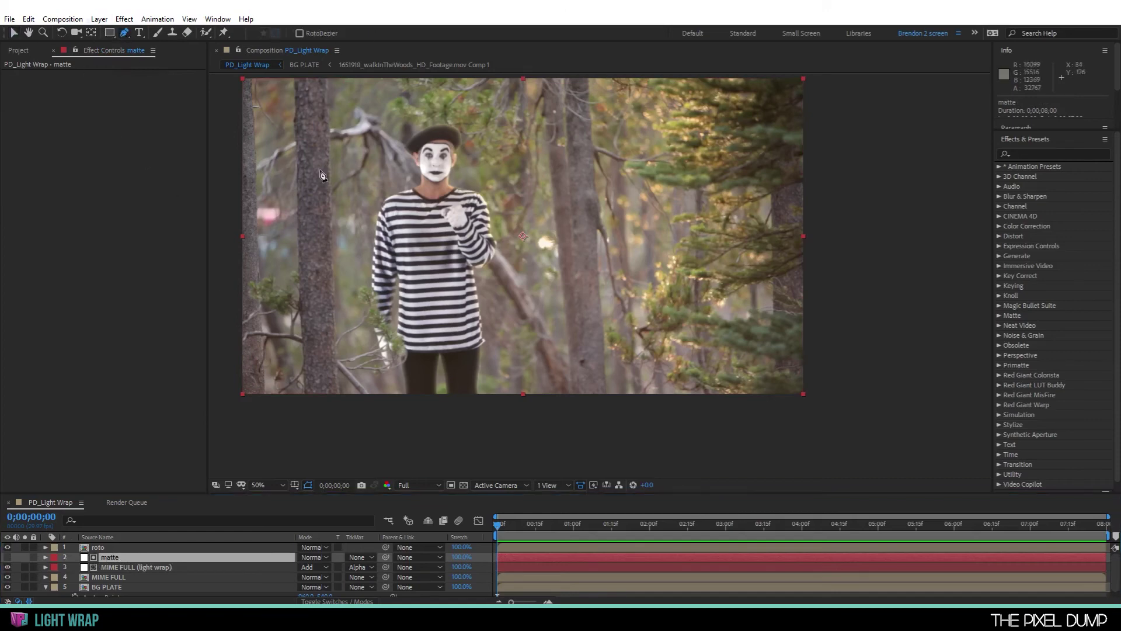
pyautogui.click(416, 207)
pyautogui.click(380, 212)
pyautogui.click(359, 151)
pyautogui.click(403, 100)
pyautogui.click(495, 123)
pyautogui.click(529, 165)
pyautogui.click(521, 189)
pyautogui.click(451, 206)
pyautogui.click(417, 207)
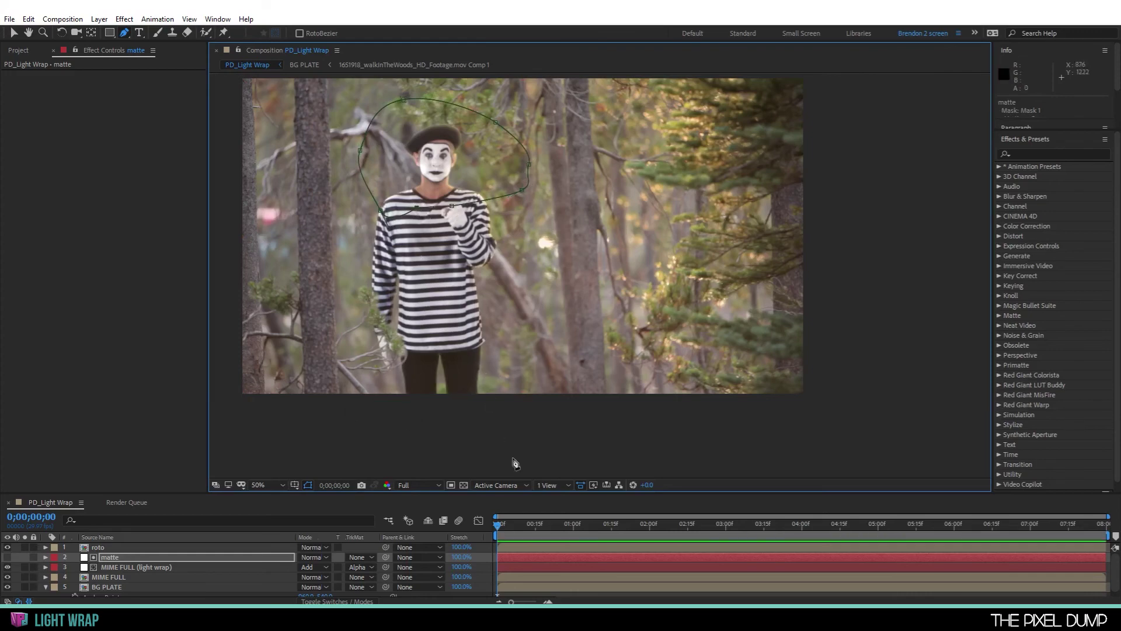
# - Feather the matte mask to 66 px and toggle the light wrap to compare
pyautogui.click(165, 558)
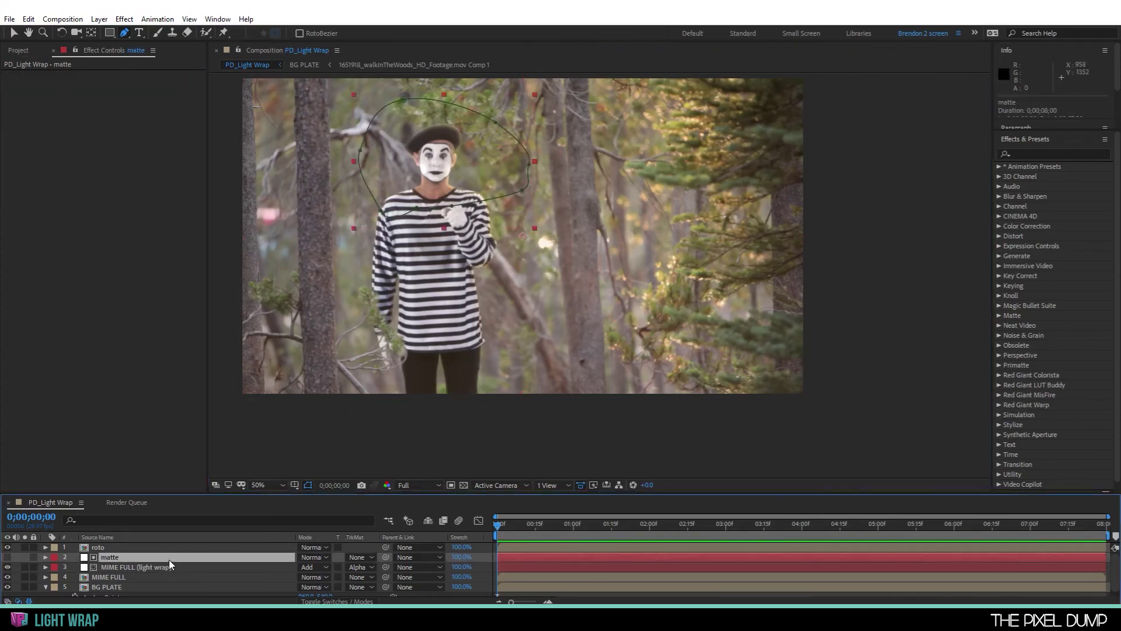
pyautogui.press('f')
pyautogui.moveTo(315, 576); pyautogui.dragTo(356, 573)
pyautogui.click(418, 575)
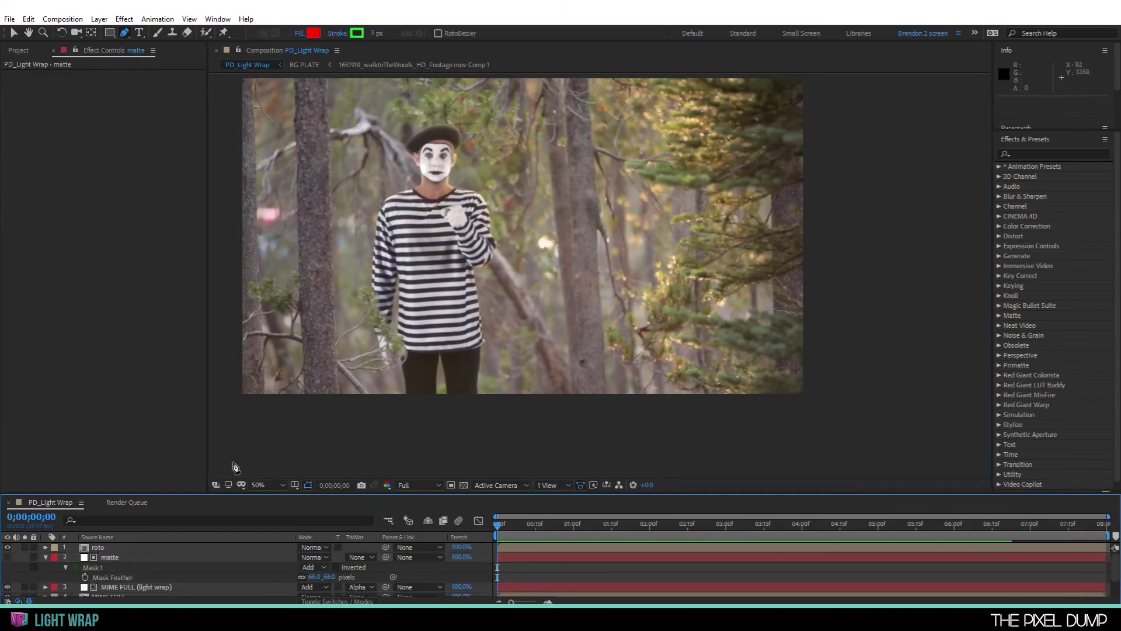
pyautogui.click(8, 587)
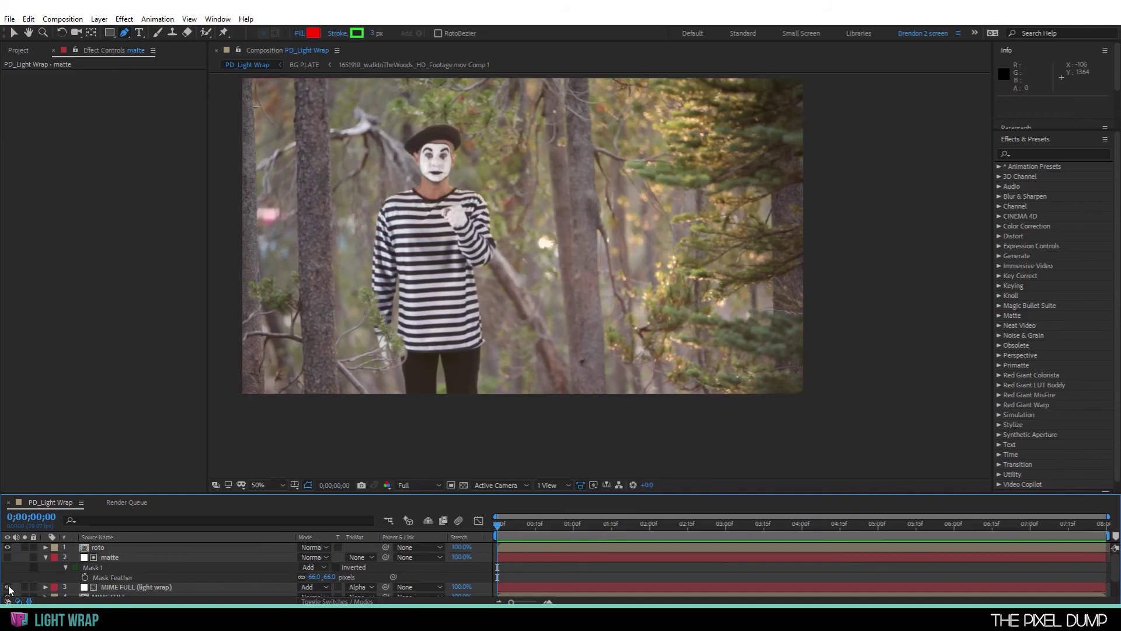
pyautogui.click(8, 587)
pyautogui.click(8, 587)
pyautogui.click(9, 587)
pyautogui.click(9, 587)
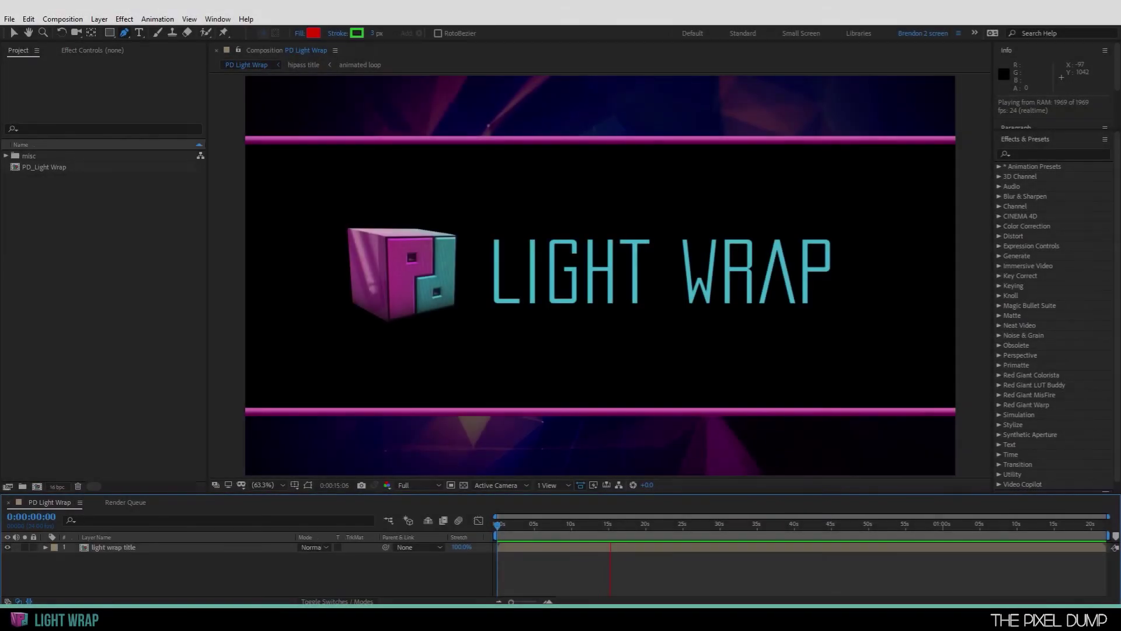